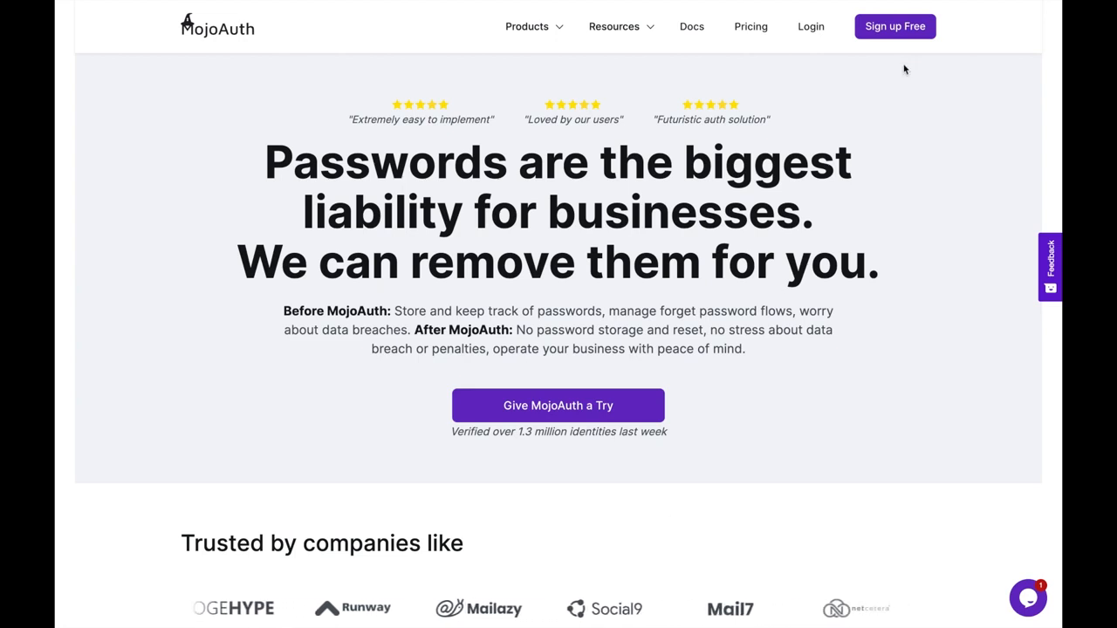
- Choose 'Sign up Free' on the MojoAuth homepage to reach the passwordless sign-up form
{"action": "left_click", "coordinate": [895, 26]}
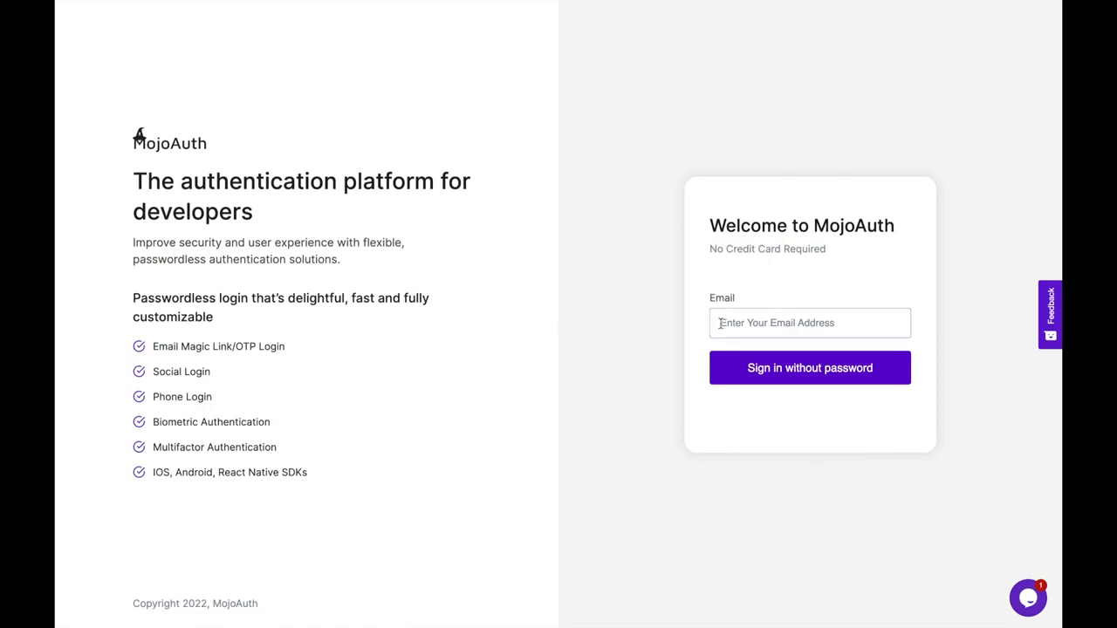
- Enter the account e-mail on the 'Welcome to MojoAuth' form and send the passwordless sign-in link
{"action": "left_click", "coordinate": [762, 326]}
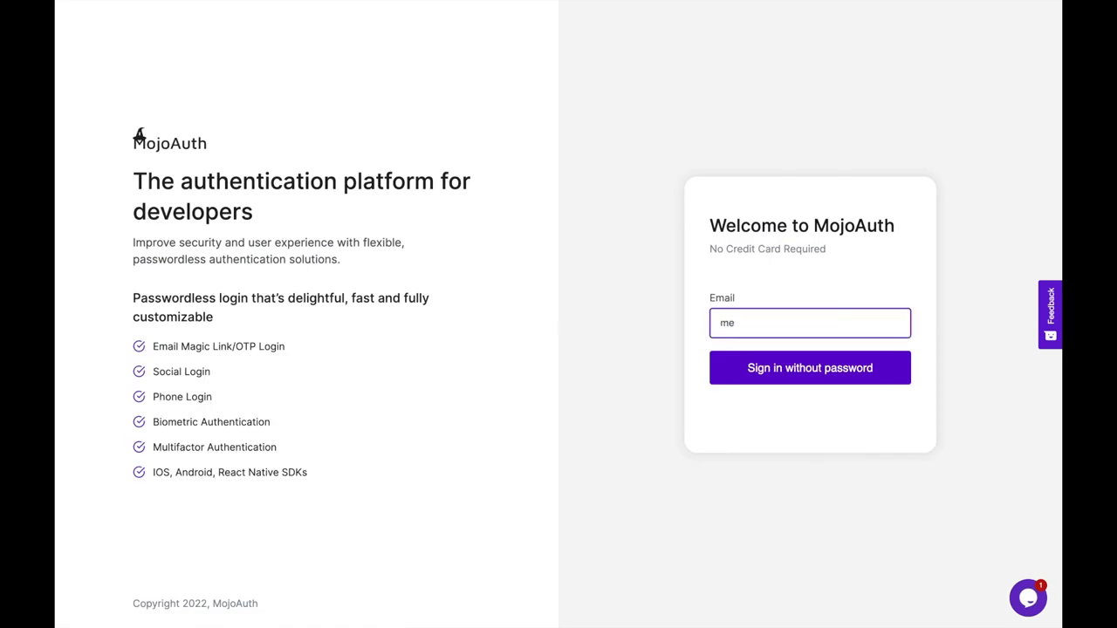
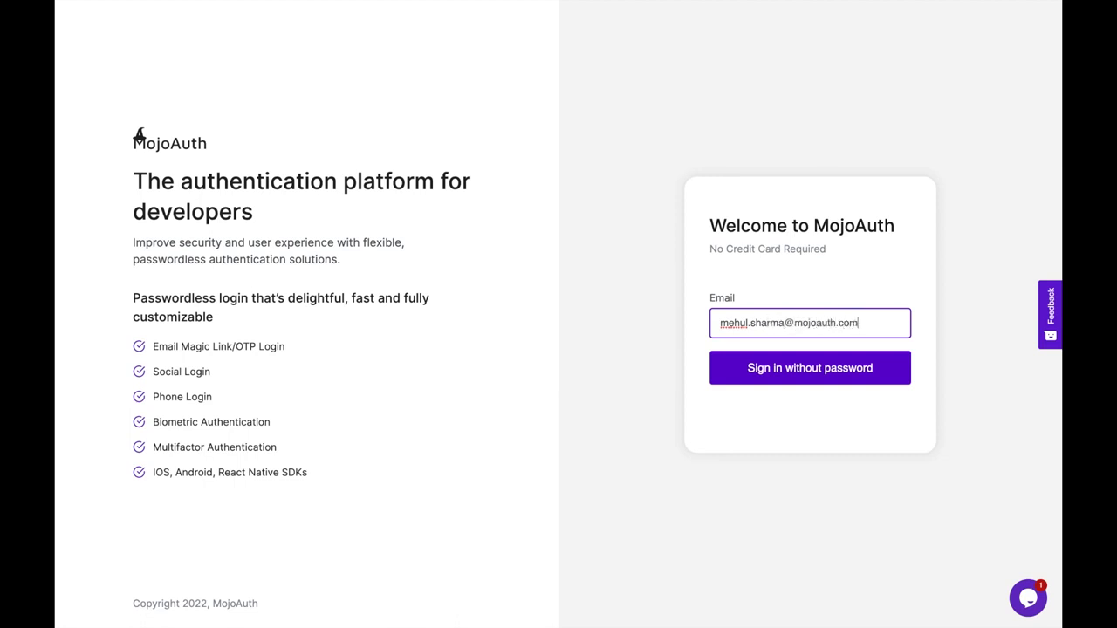
{"action": "left_click", "coordinate": [803, 374]}
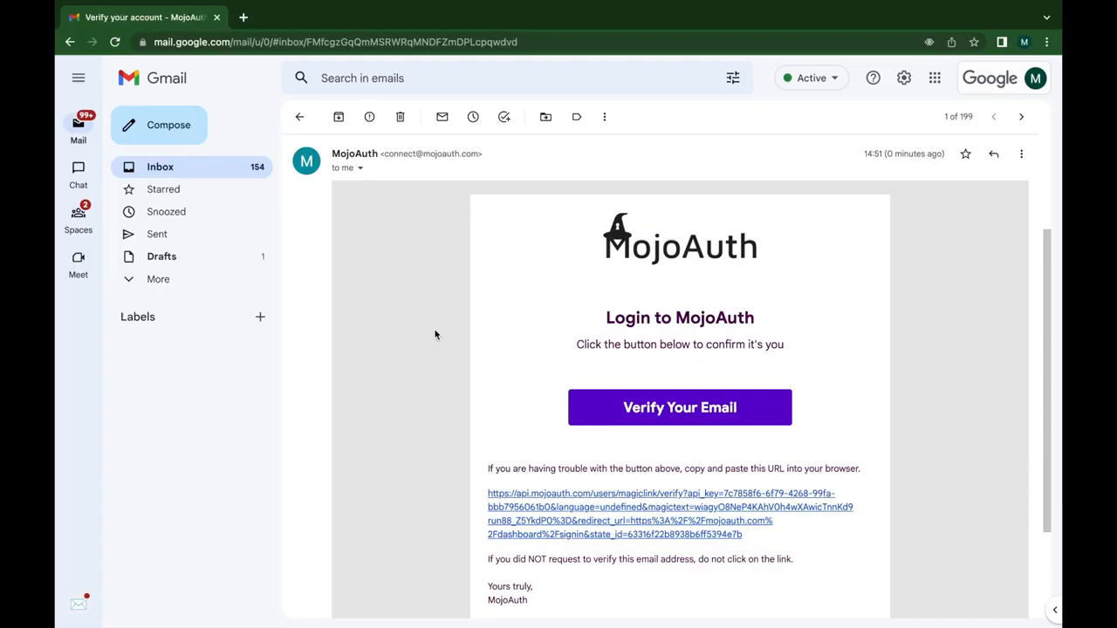
- Follow 'Verify Your Email' in the Gmail message to land on the Product Demo dashboard
{"action": "left_click", "coordinate": [681, 414]}
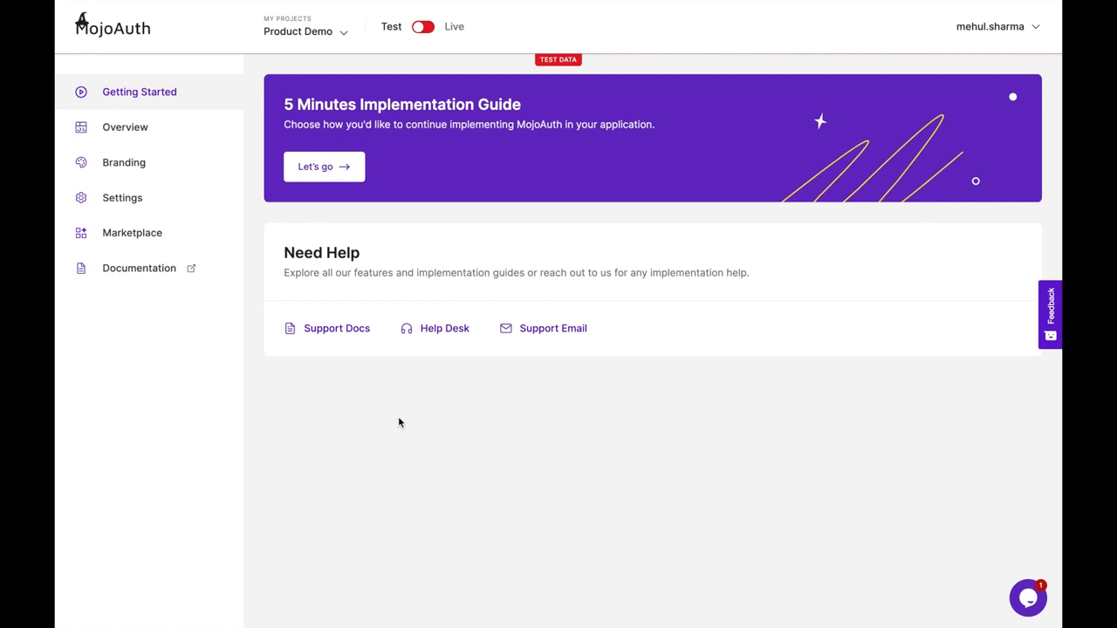
- Glance at the Product Demo project list, then start the 5 Minutes Implementation Guide
{"action": "left_click", "coordinate": [303, 33]}
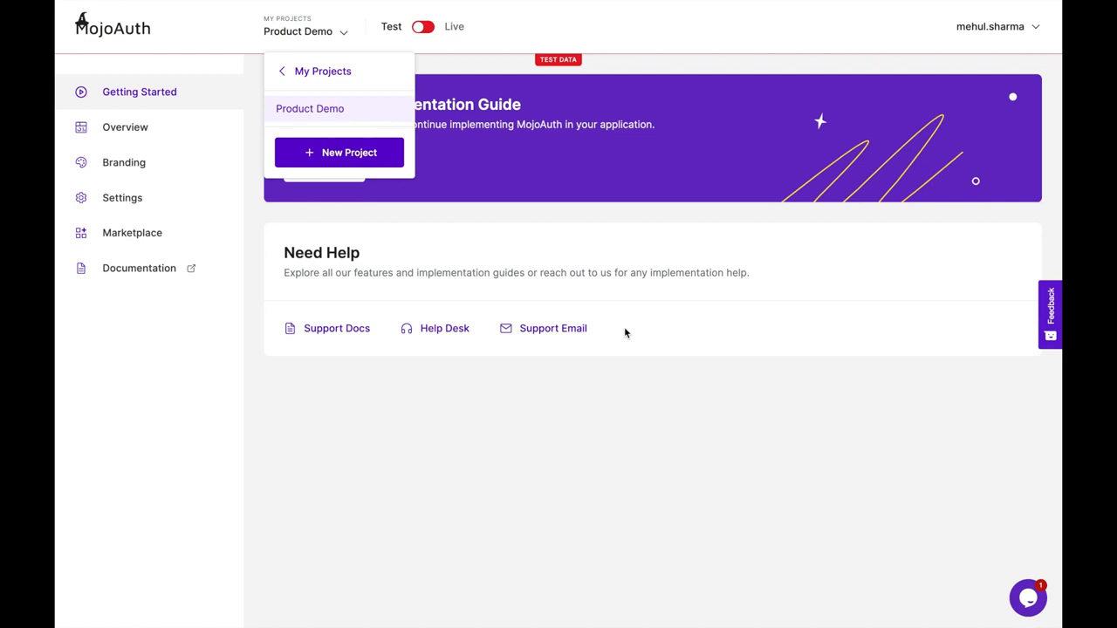
{"action": "left_click", "coordinate": [257, 114]}
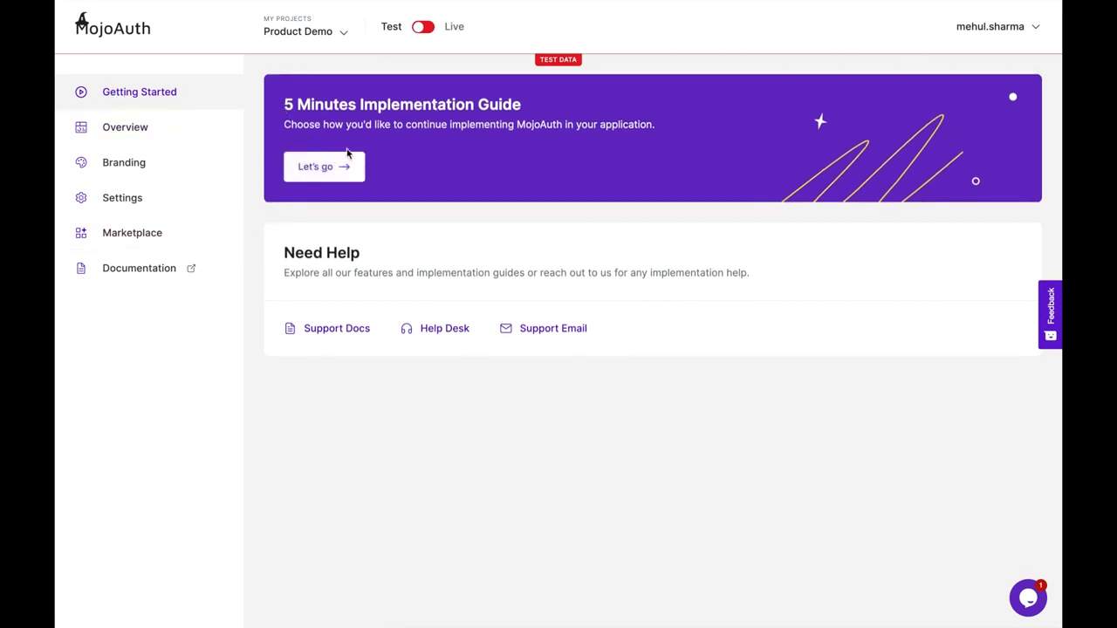
{"action": "left_click", "coordinate": [331, 167]}
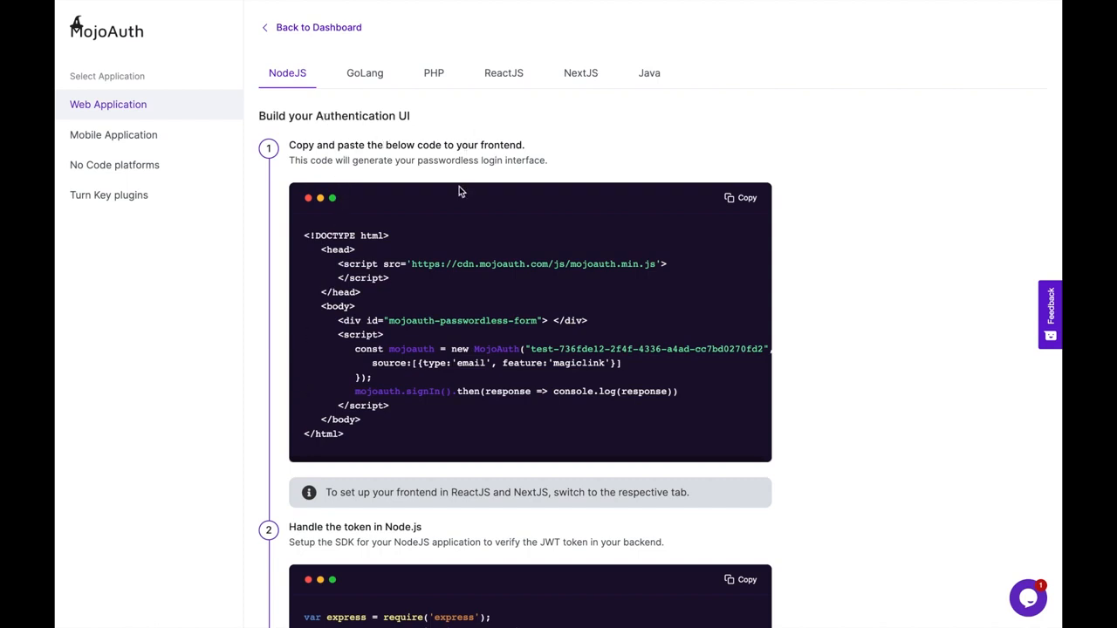
- View the ReactJS sample code, highlight its test API key, and return to Getting Started
{"action": "left_click", "coordinate": [504, 75]}
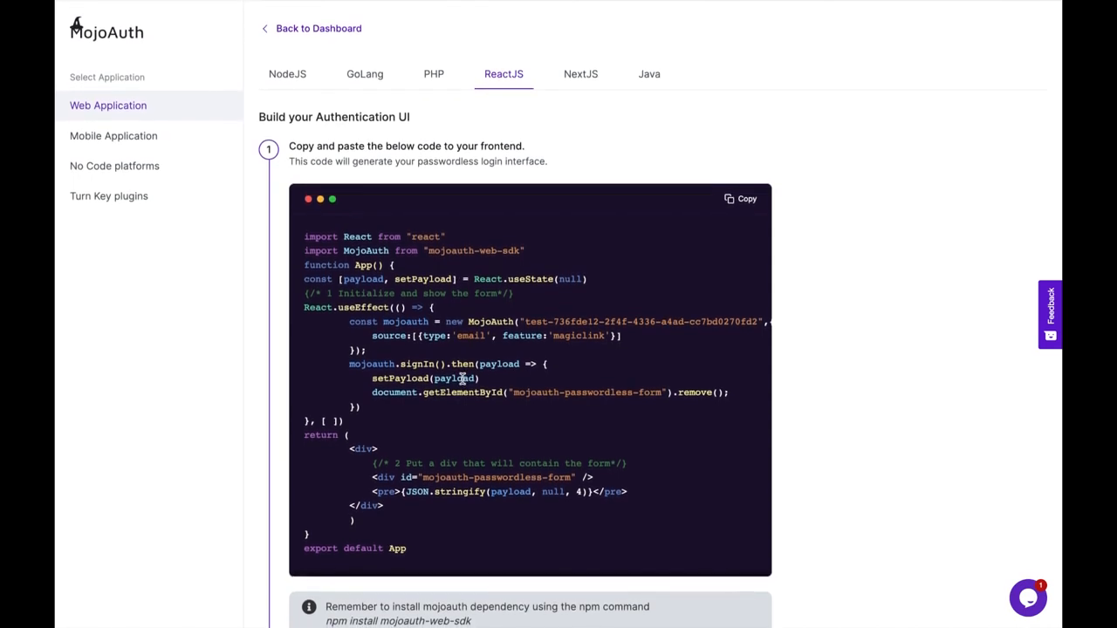
{"action": "left_click_drag", "start_coordinate": [524, 321], "coordinate": [759, 319]}
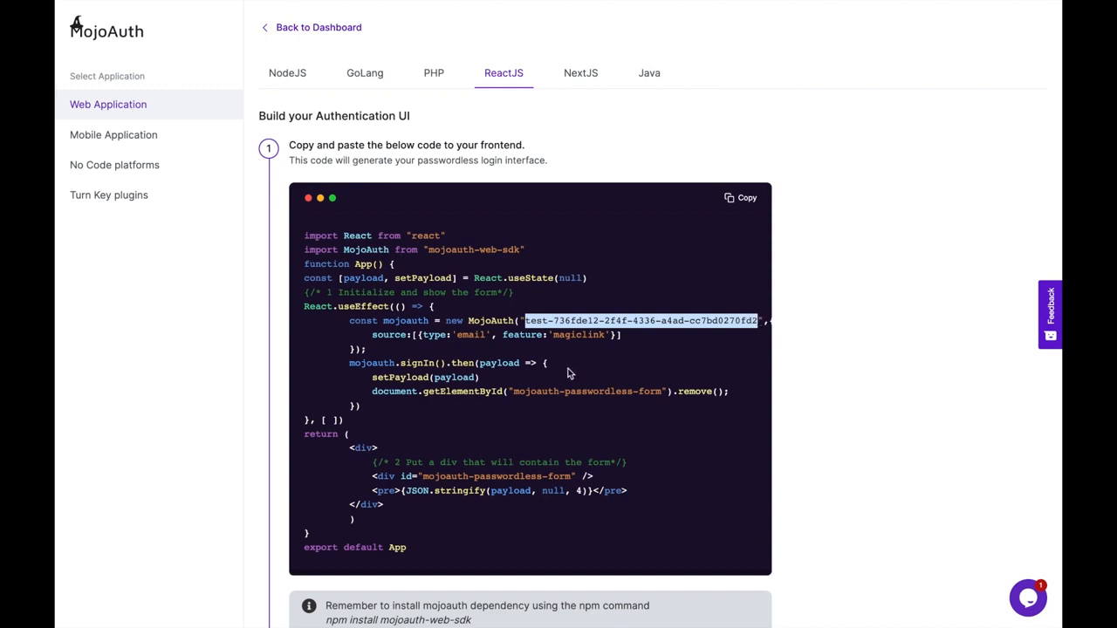
{"action": "left_click", "coordinate": [277, 28]}
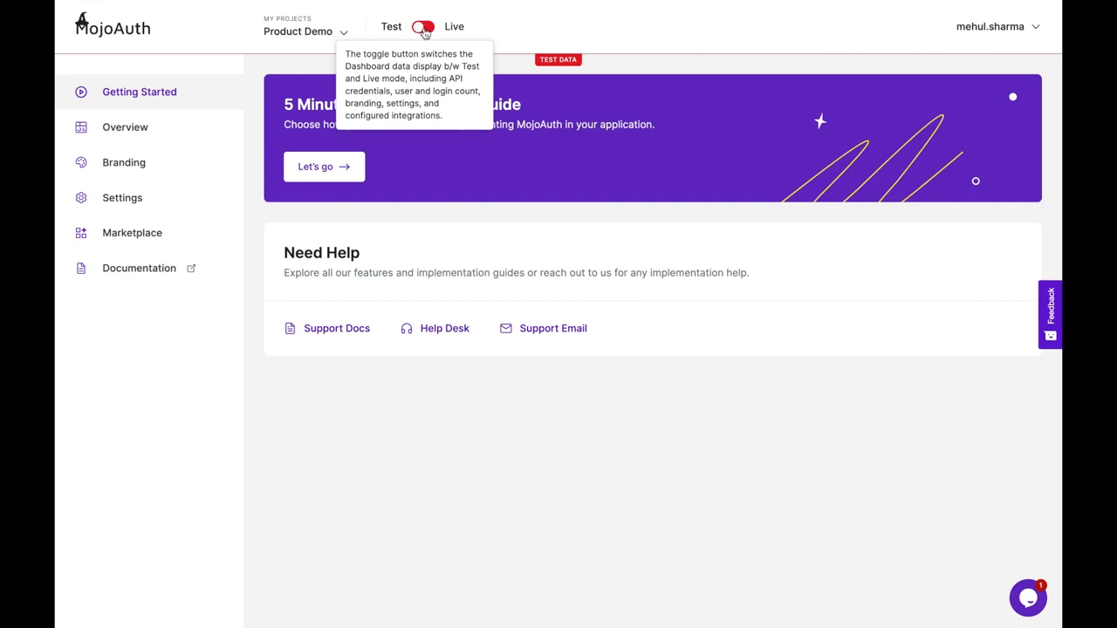
- Switch Product Demo to Live mode and copy the ReactJS sample code with the live API key
{"action": "left_click", "coordinate": [425, 29]}
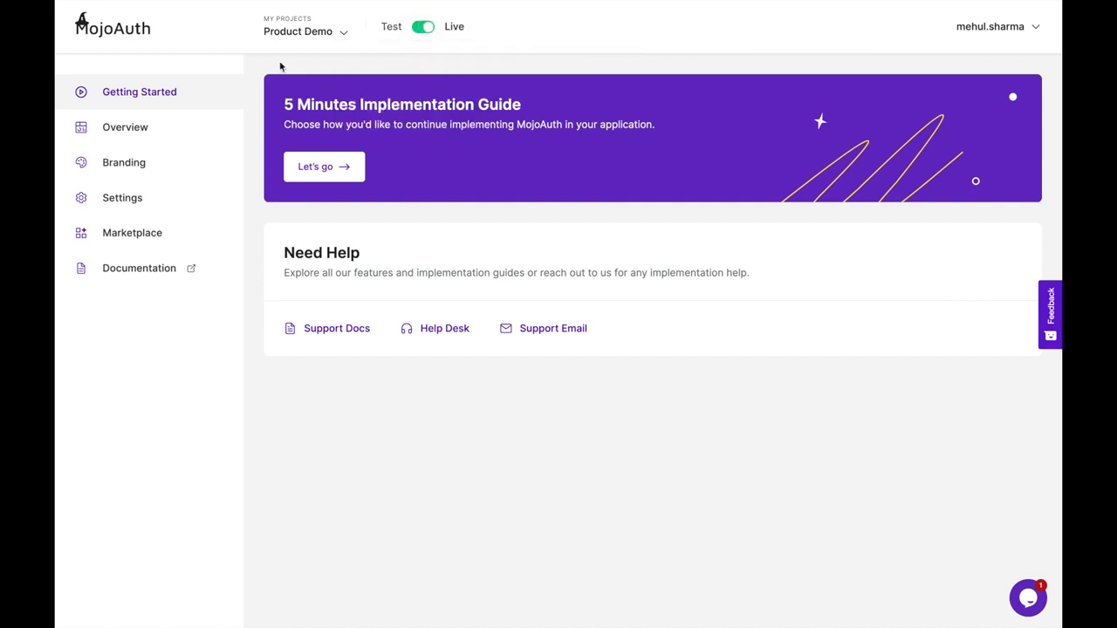
{"action": "left_click", "coordinate": [331, 170]}
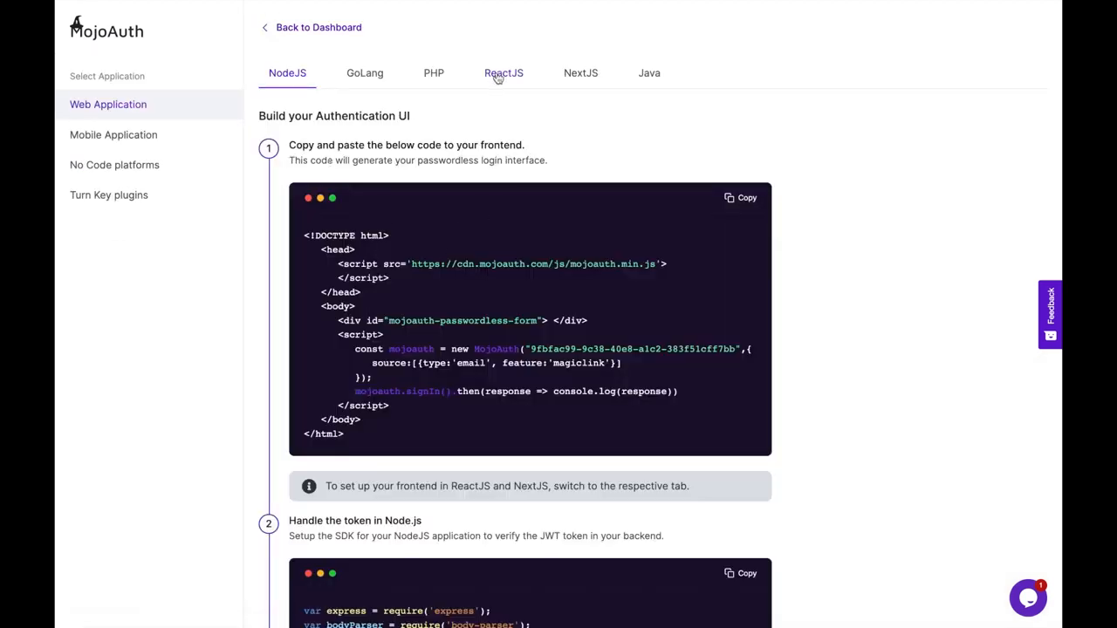
{"action": "left_click", "coordinate": [497, 77]}
{"action": "left_click_drag", "start_coordinate": [523, 320], "coordinate": [731, 320]}
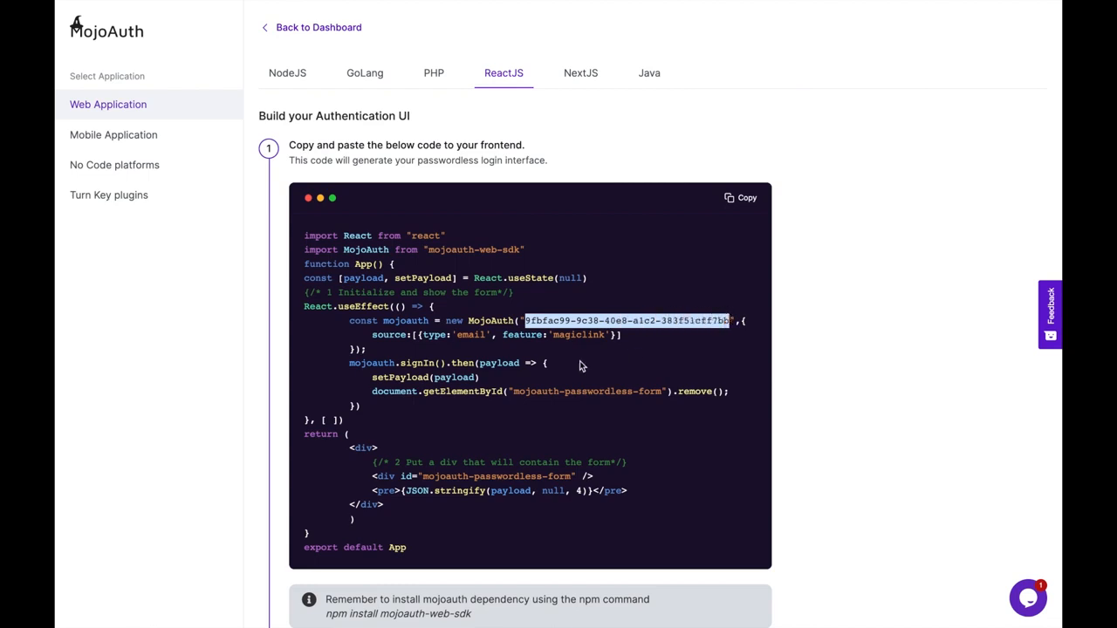
{"action": "left_click", "coordinate": [740, 198]}
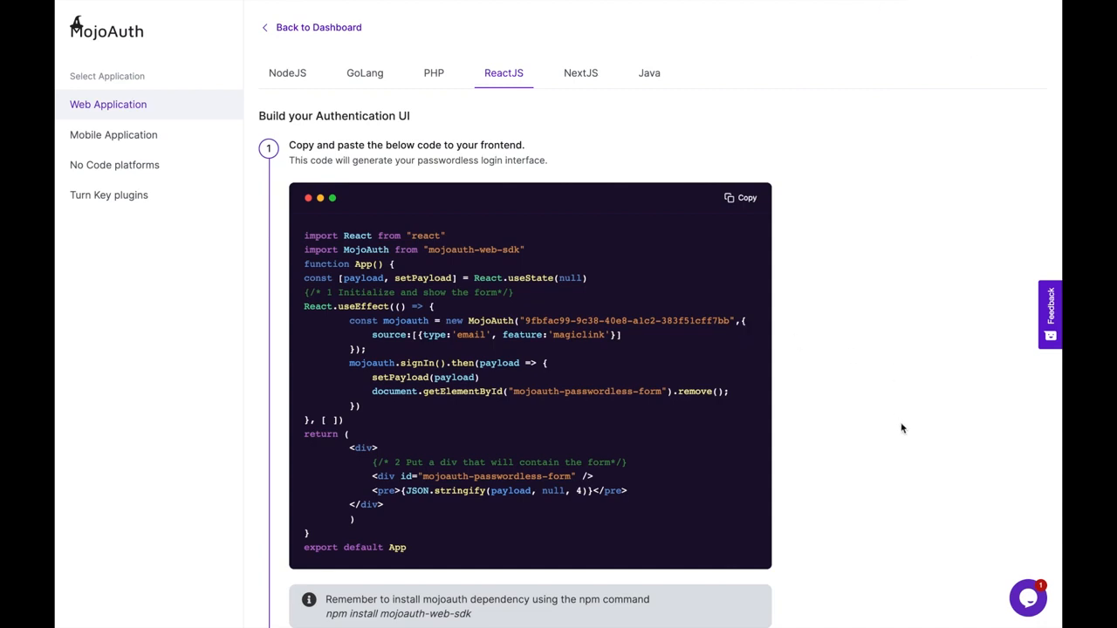
{"action": "scroll", "coordinate": [786, 554], "scroll_direction": "down", "scroll_amount": 2}
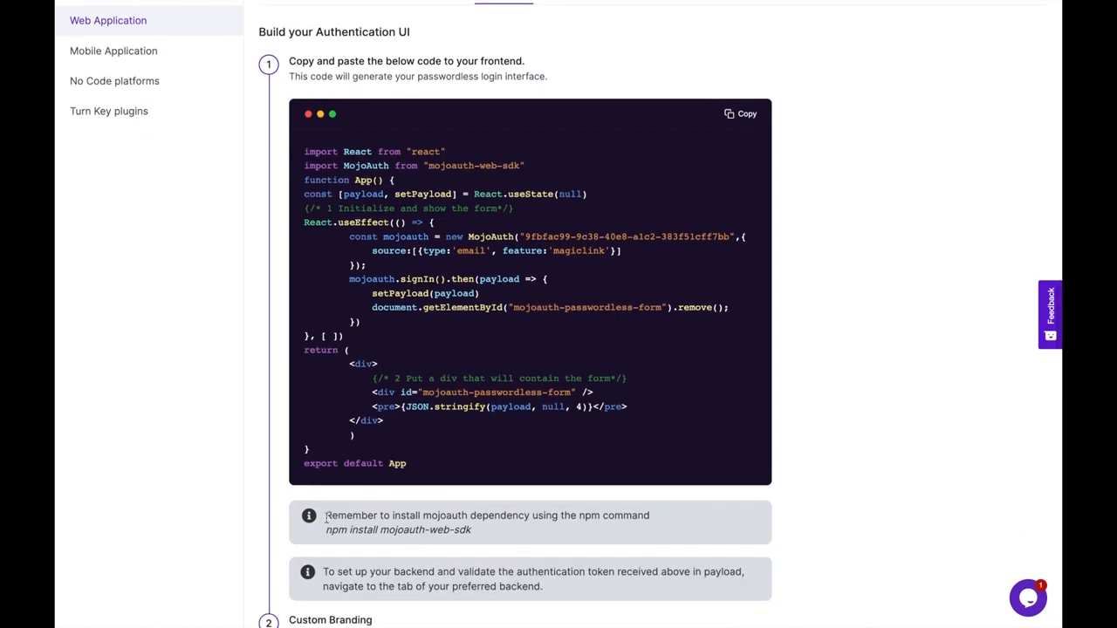
{"action": "left_click_drag", "start_coordinate": [328, 531], "coordinate": [479, 530]}
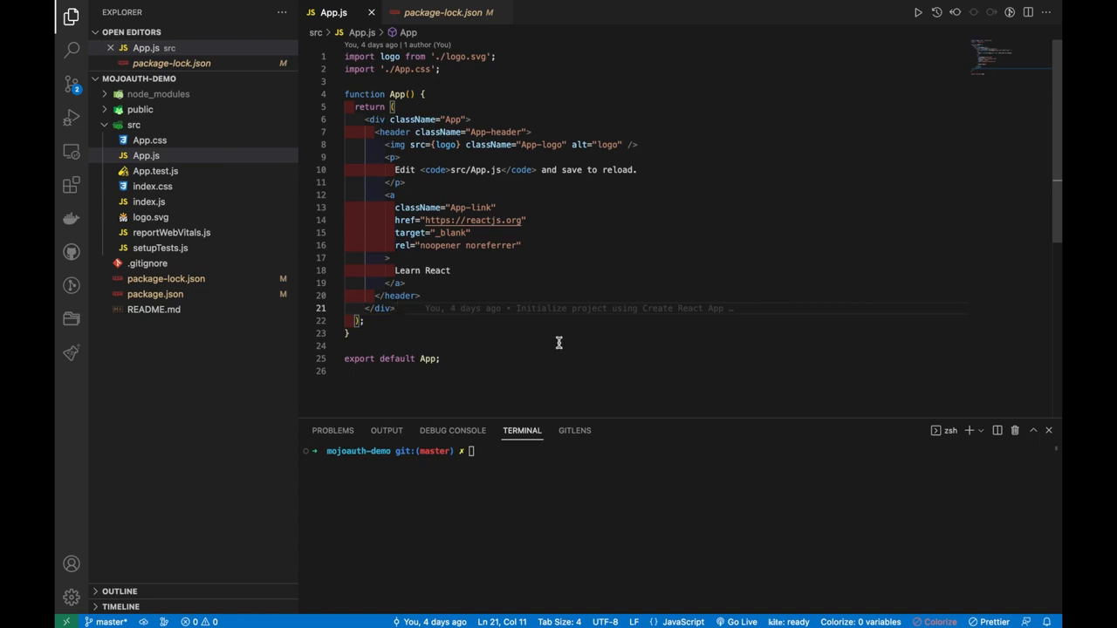
- Replace App.js with the copied MojoAuth React code and change 'magiclink' to 'otp'
{"action": "key", "text": "super+a"}
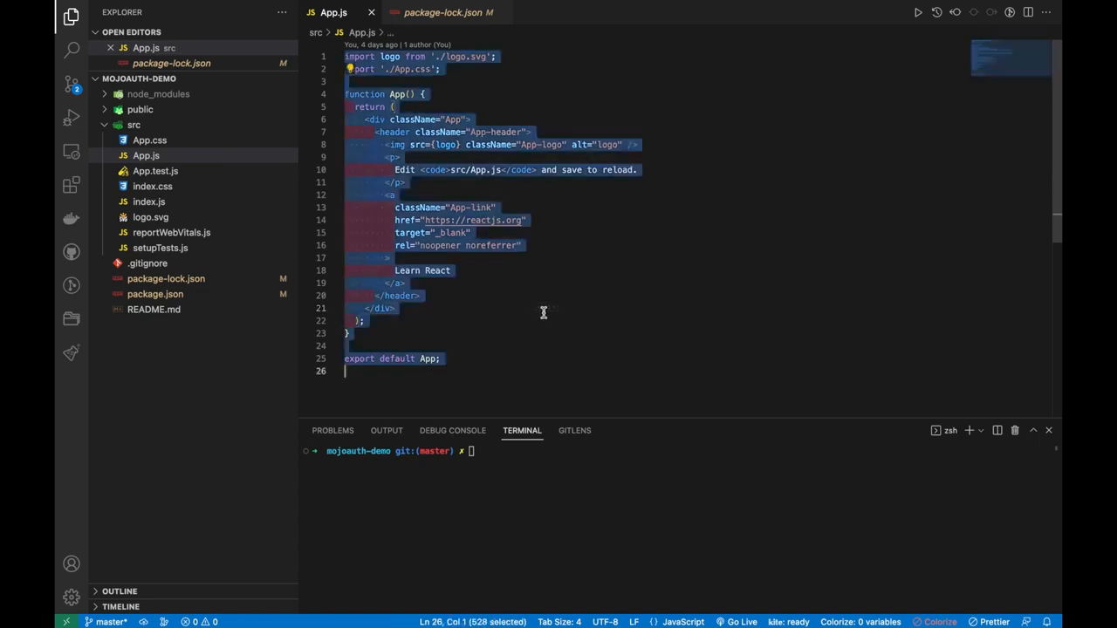
{"action": "key", "text": "super+v"}
{"action": "left_click", "coordinate": [514, 334]}
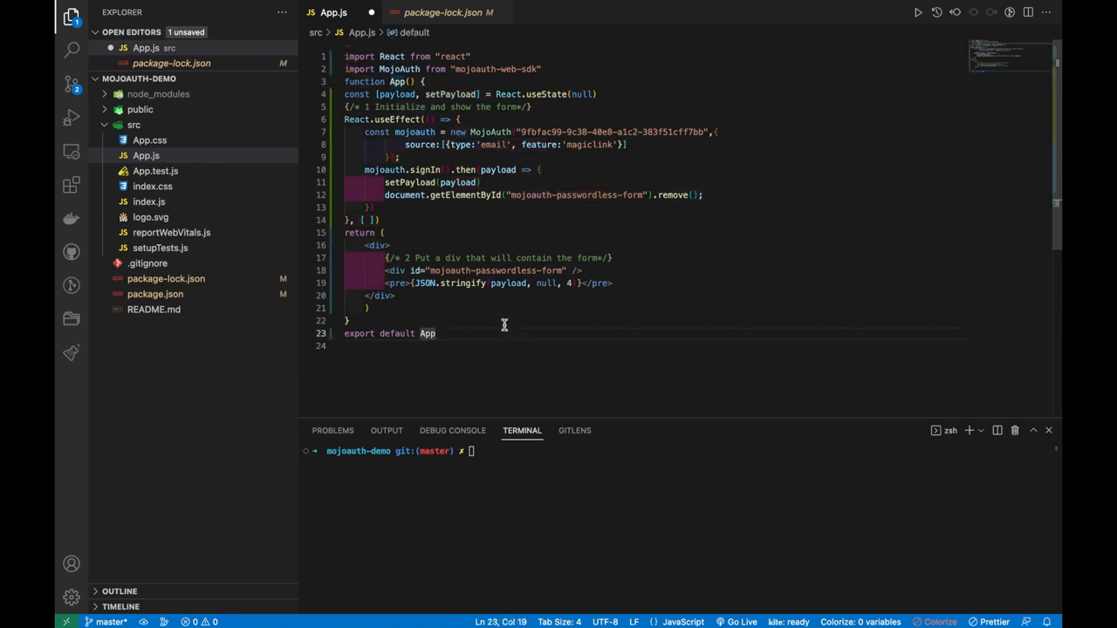
{"action": "right_click", "coordinate": [503, 324]}
{"action": "key", "text": "Escape"}
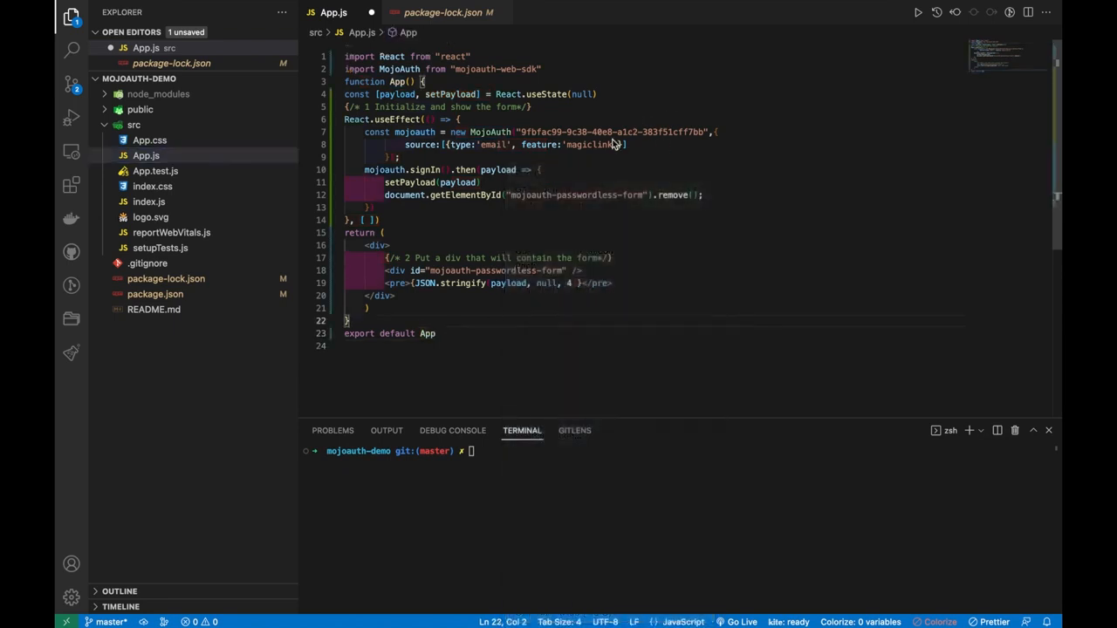
{"action": "double_click", "coordinate": [613, 144]}
{"action": "type", "text": "mag"}
{"action": "key", "text": "BackSpace"}
{"action": "key", "text": "BackSpace"}
{"action": "key", "text": "BackSpace"}
{"action": "type", "text": "otp"}
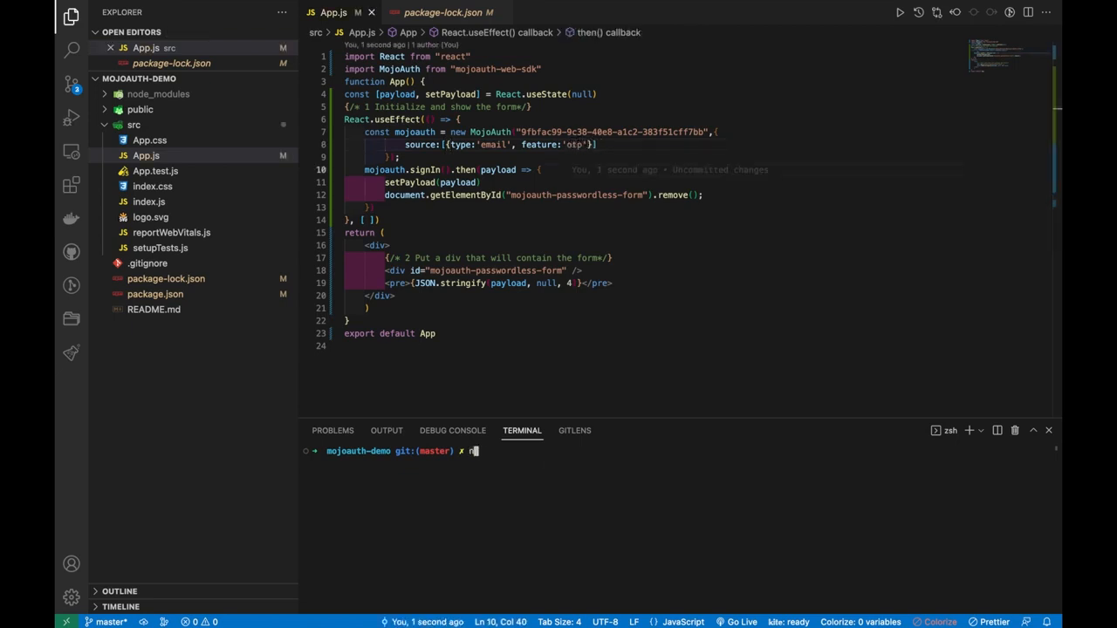
- Run 'npm install mojoauth-web-sdk', then 'npm start' to launch the React app
{"action": "type", "text": "npm install mojoauth-web-sdk"}
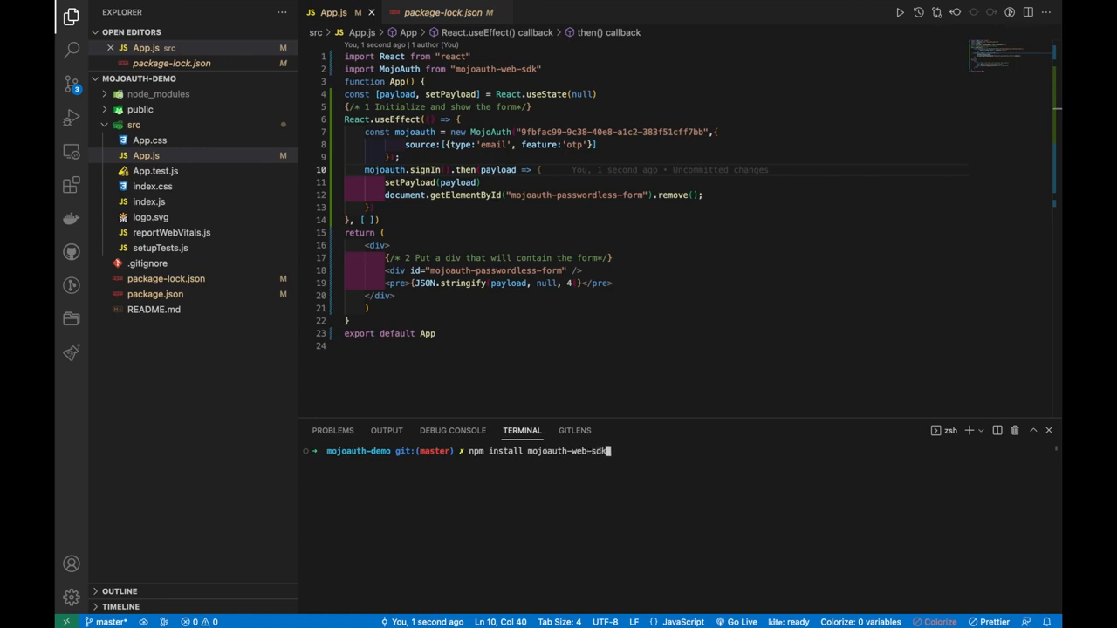
{"action": "key", "text": "Return"}
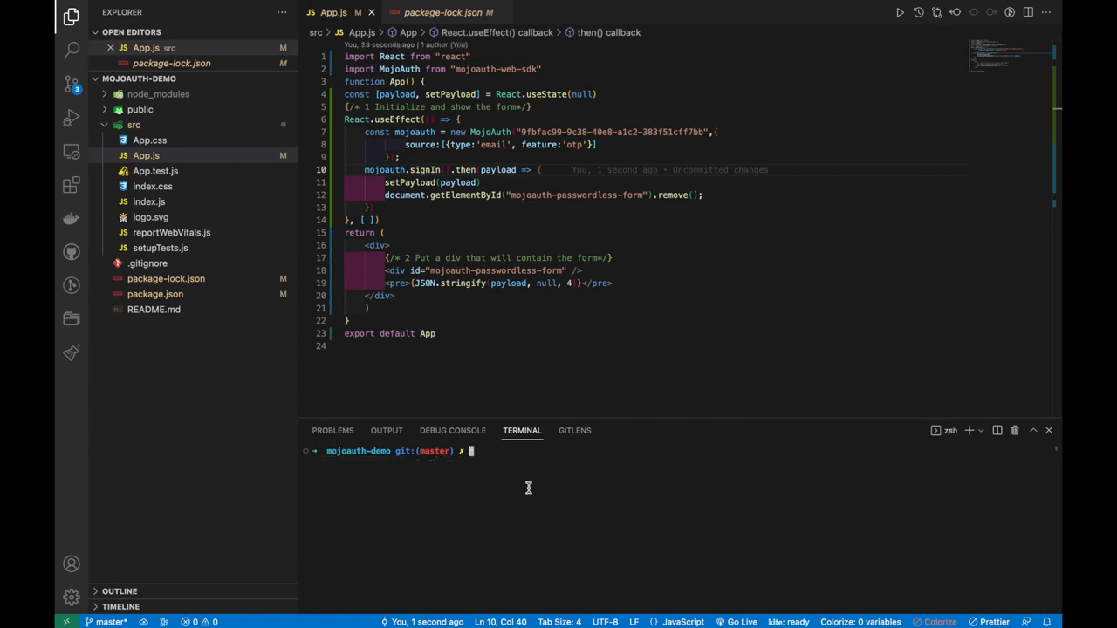
{"action": "type", "text": "npm start"}
{"action": "key", "text": "Return"}
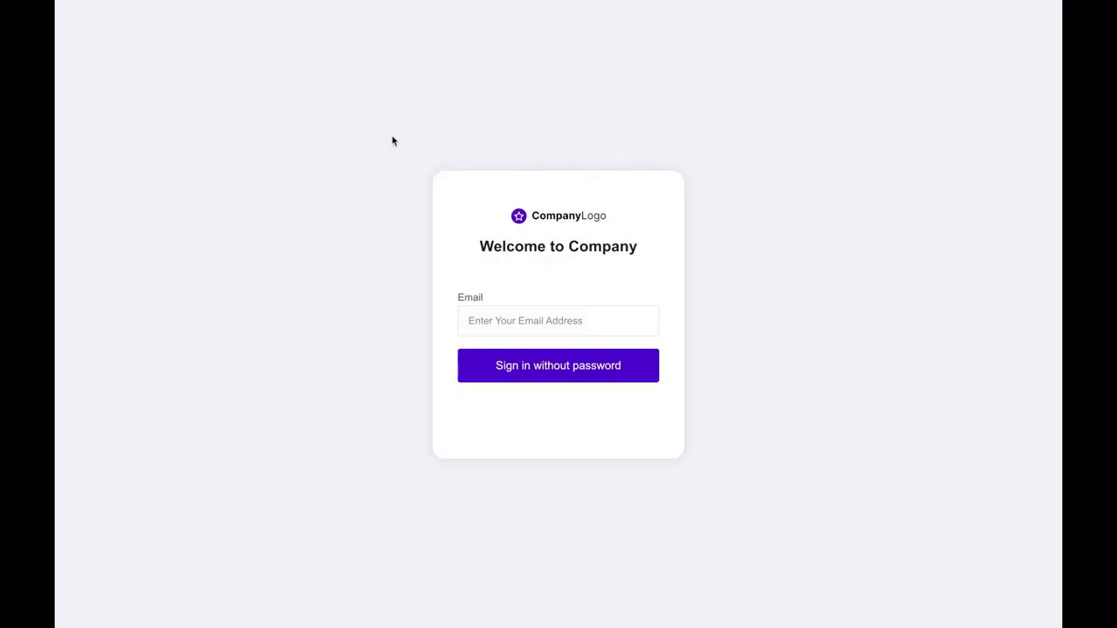
- Enter a test e-mail address, request a passwordless sign-in code, and type the received verification code
{"action": "left_click", "coordinate": [509, 320]}
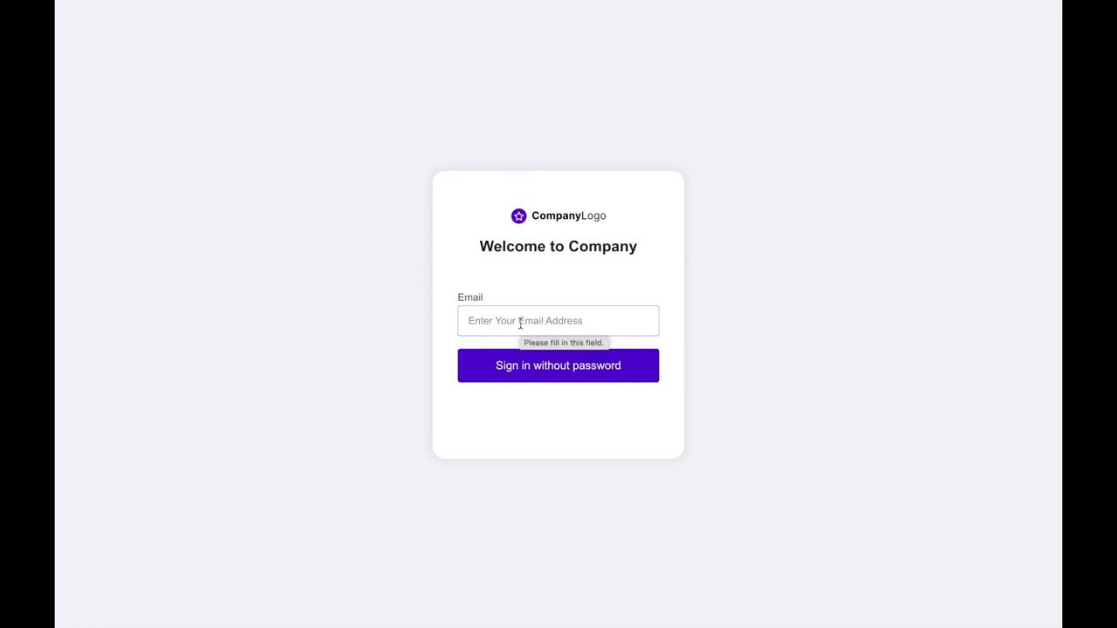
{"action": "left_click", "coordinate": [520, 321]}
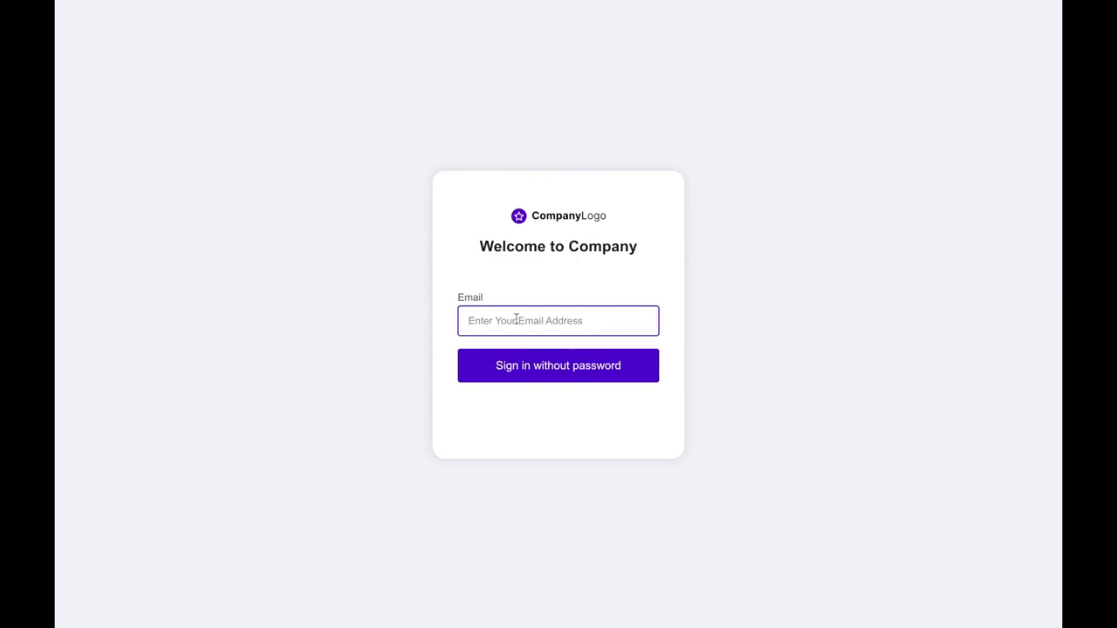
{"action": "type", "text": "test@mail7.io"}
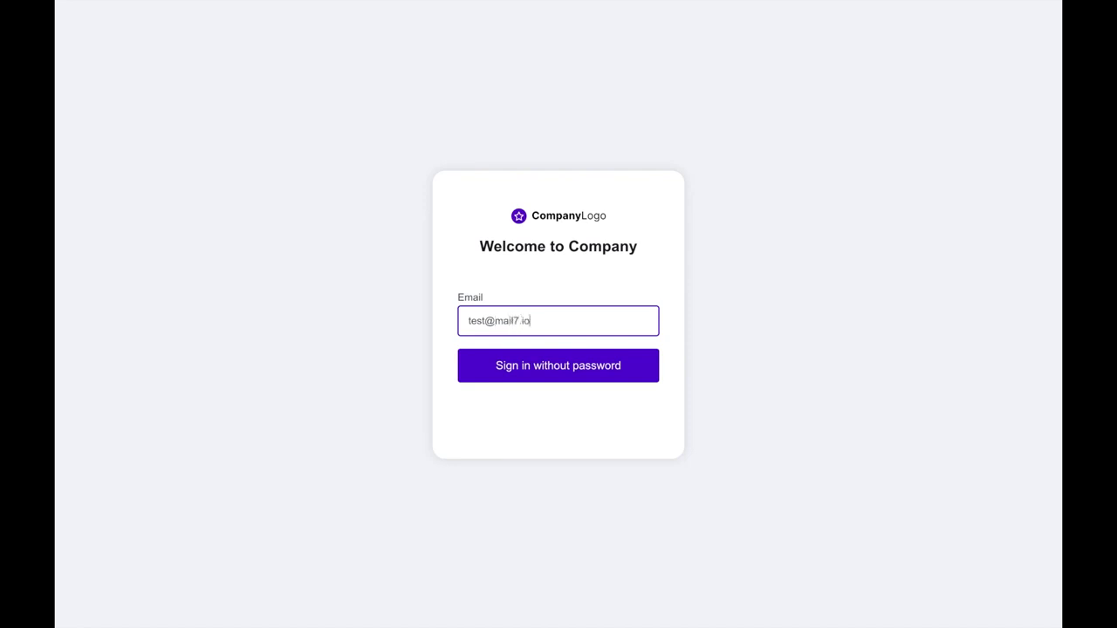
{"action": "left_click", "coordinate": [536, 363]}
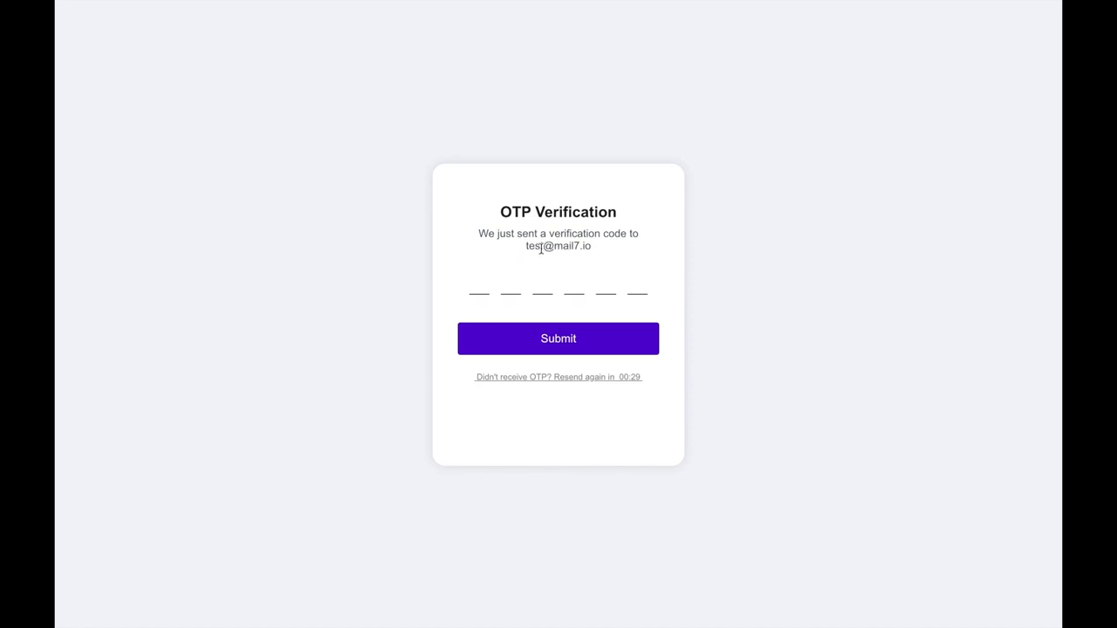
{"action": "left_click_drag", "start_coordinate": [526, 247], "coordinate": [599, 250]}
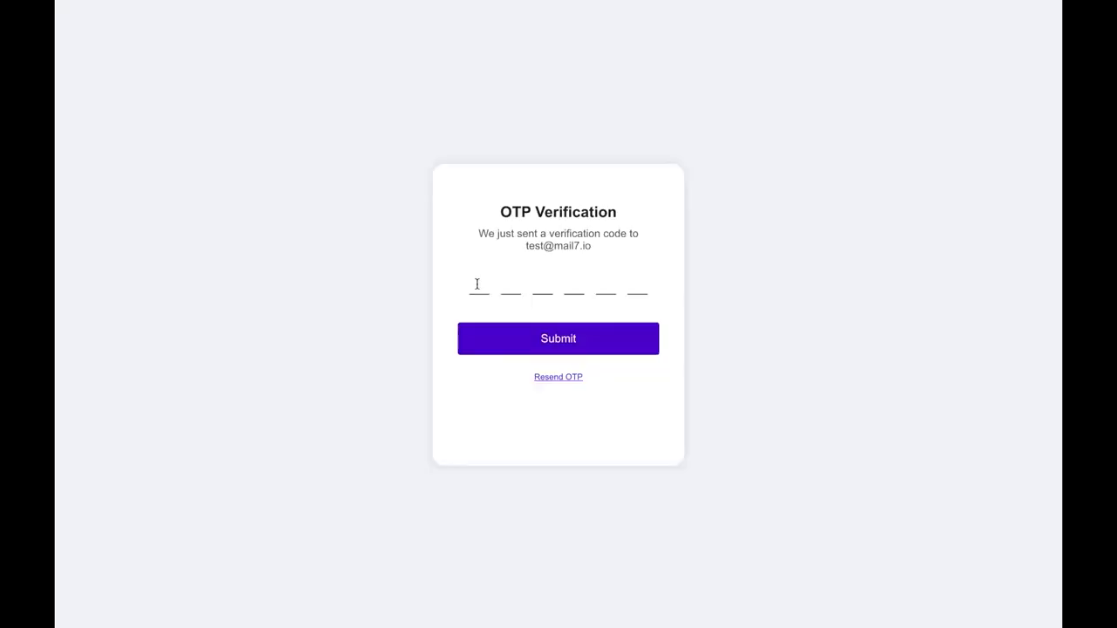
{"action": "type", "text": "980817"}
- Submit the code and highlight 'authenticated: true' and the access_token in the JSON response
{"action": "left_click", "coordinate": [484, 347]}
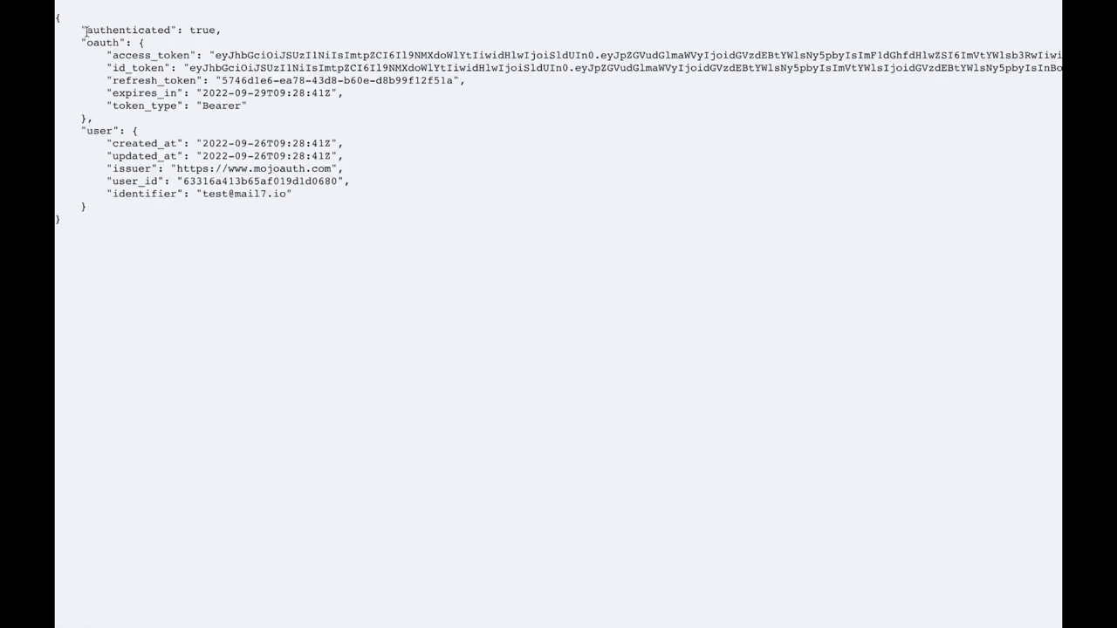
{"action": "left_click_drag", "start_coordinate": [86, 30], "coordinate": [225, 38]}
{"action": "left_click_drag", "start_coordinate": [111, 55], "coordinate": [768, 55]}
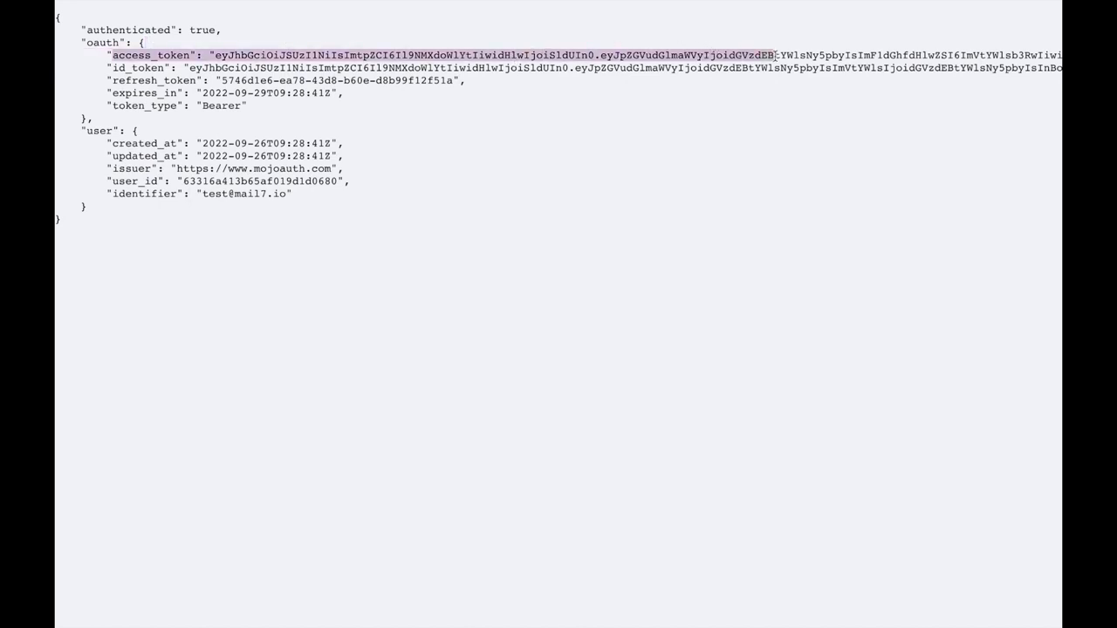
{"action": "left_click", "coordinate": [598, 187]}
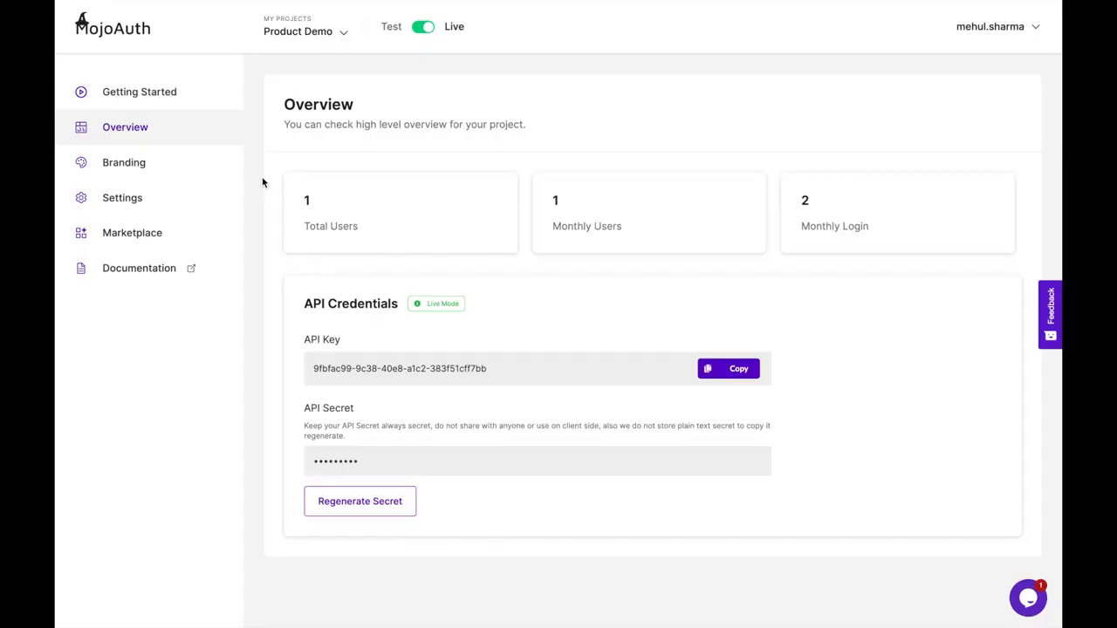
- Highlight the project's API key on the Overview page, then go to Branding
{"action": "left_click_drag", "start_coordinate": [315, 365], "coordinate": [541, 374]}
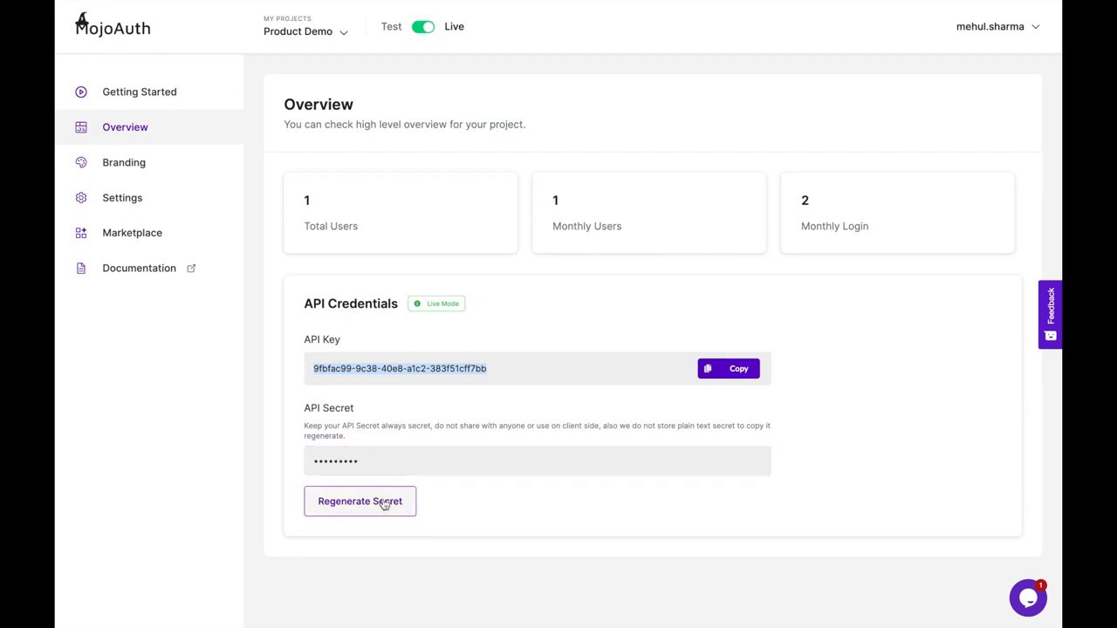
{"action": "left_click", "coordinate": [177, 165]}
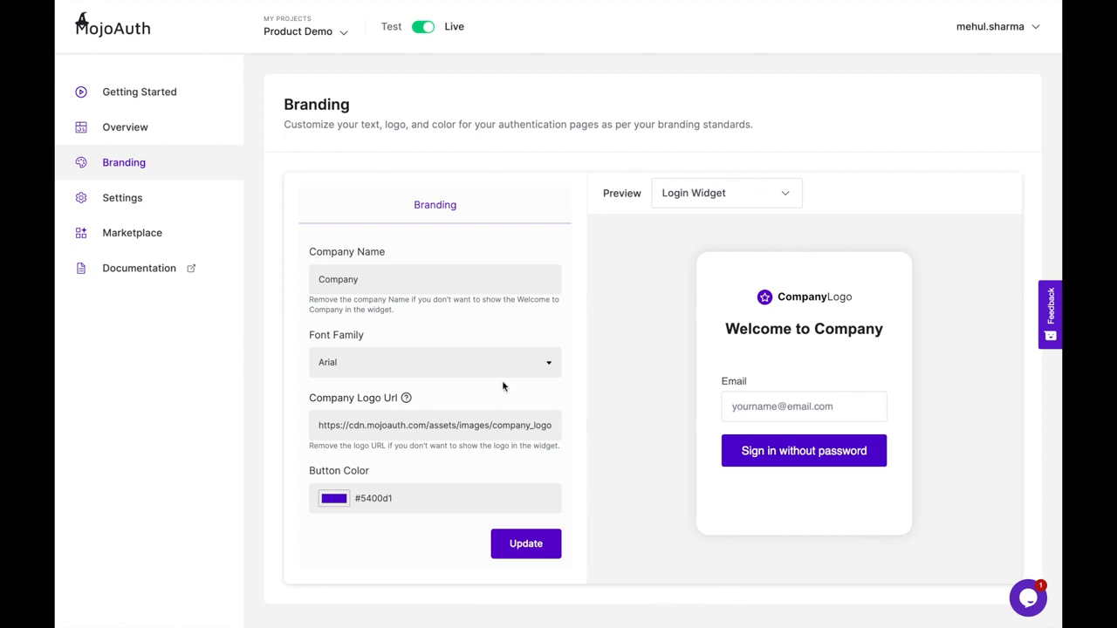
- Change the company name to 'Ace' and set the widget font family to Times
{"action": "double_click", "coordinate": [381, 280]}
{"action": "type", "text": "Ace"}
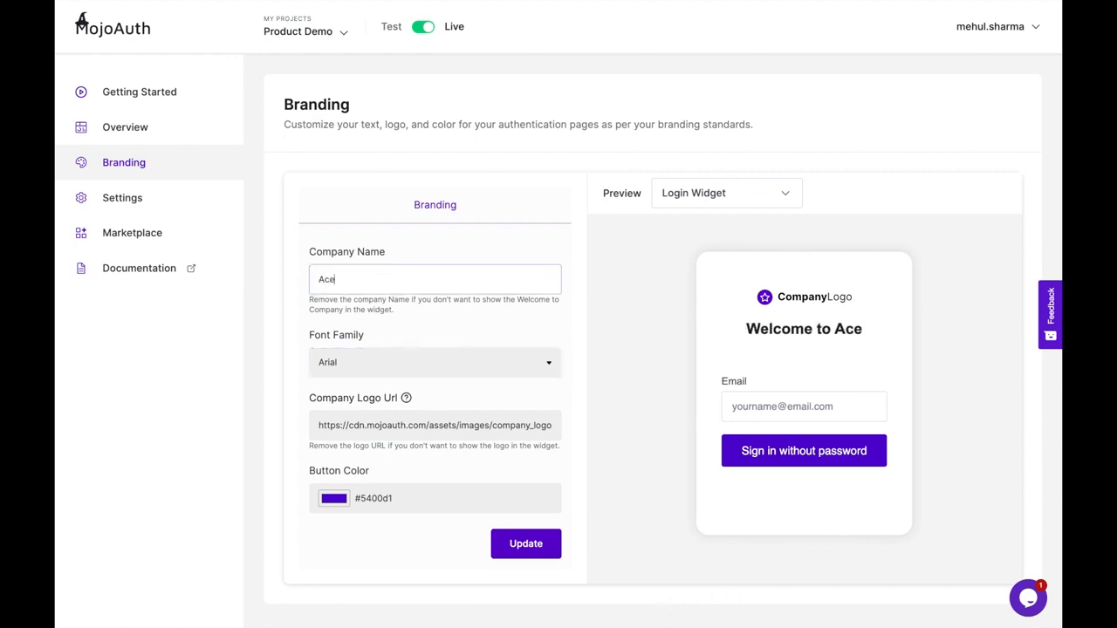
{"action": "left_click", "coordinate": [746, 329]}
{"action": "left_click_drag", "start_coordinate": [746, 329], "coordinate": [873, 331]}
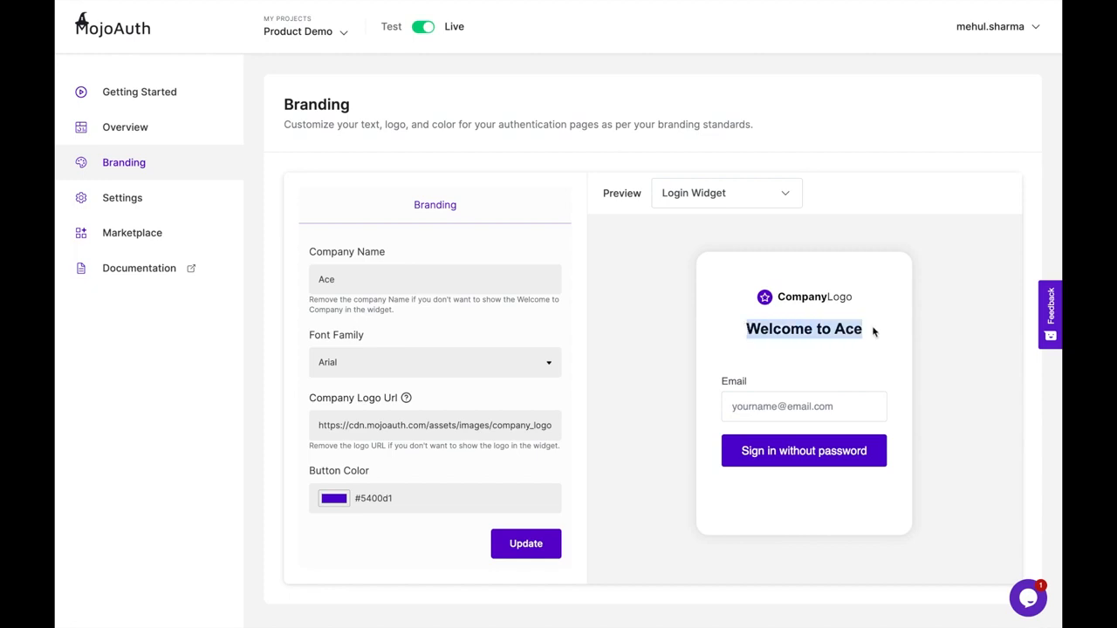
{"action": "left_click", "coordinate": [455, 362]}
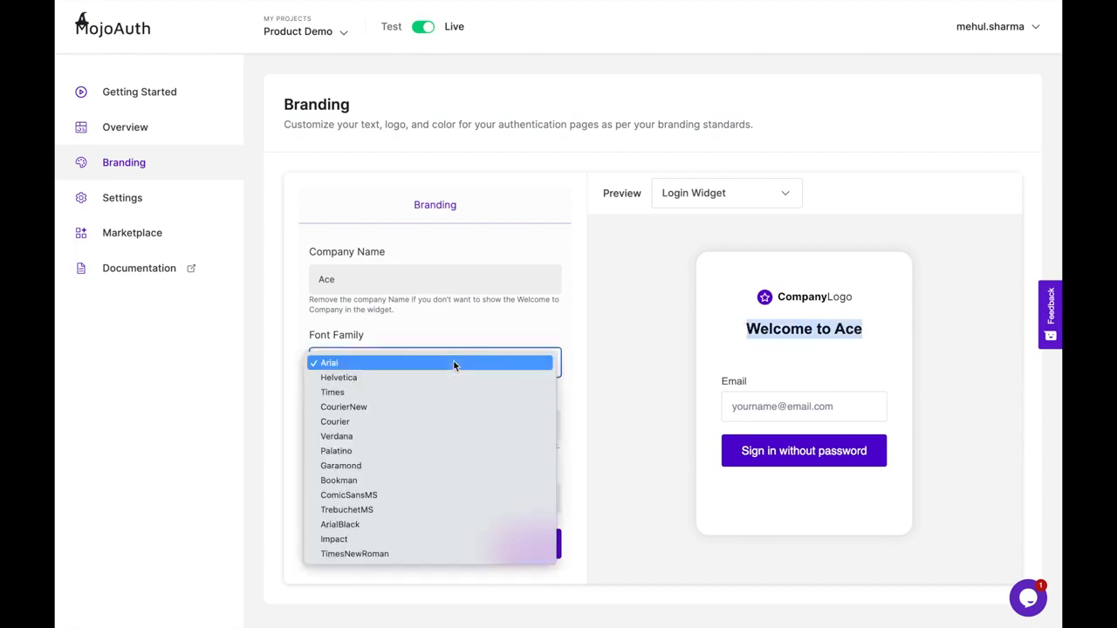
{"action": "left_click", "coordinate": [400, 393]}
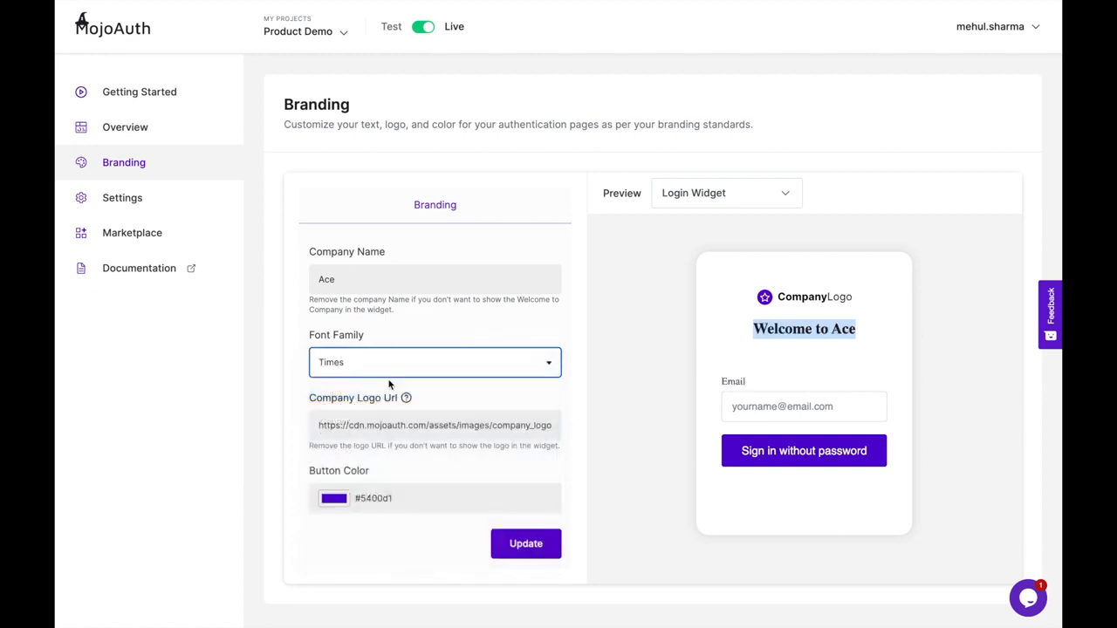
- Replace the Company Logo Url with a newly pasted logo image address
{"action": "triple_click", "coordinate": [445, 426]}
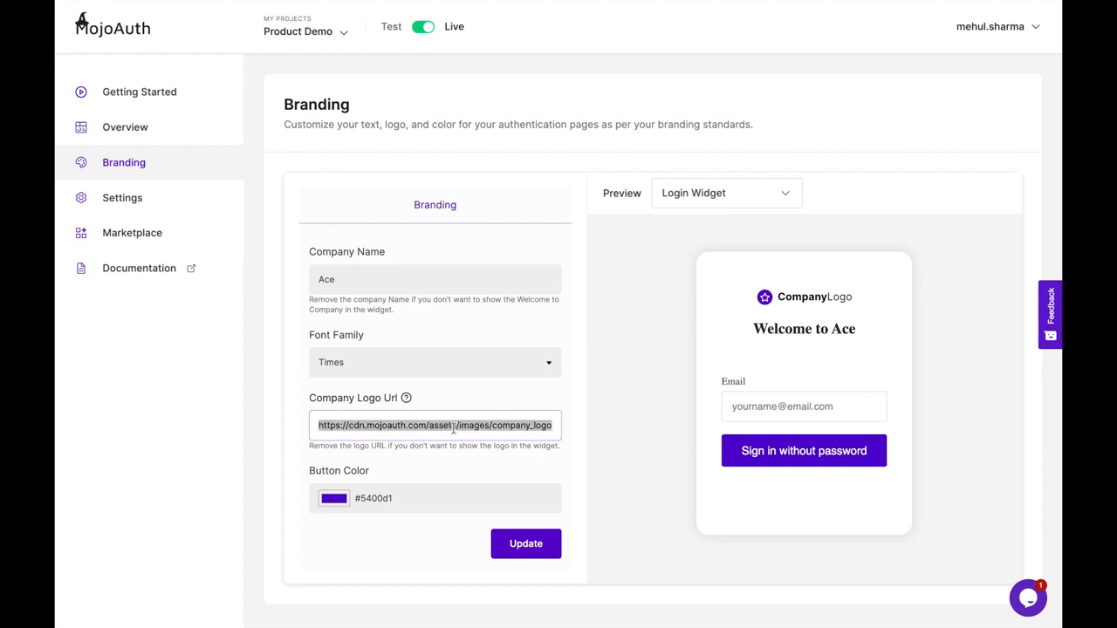
{"action": "key", "text": "BackSpace"}
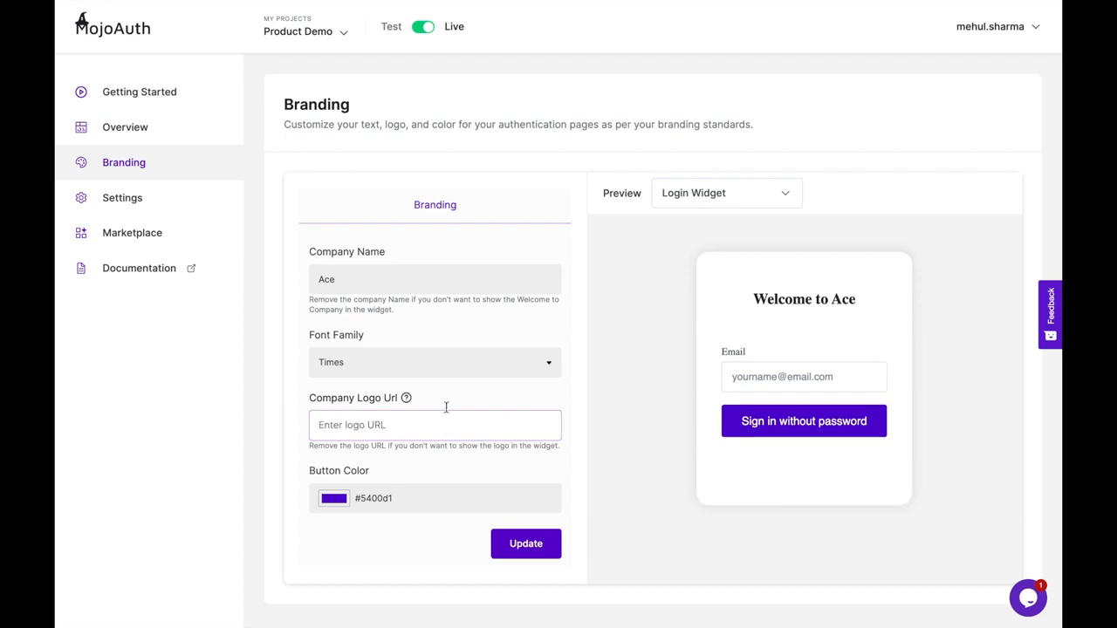
{"action": "left_click", "coordinate": [444, 397]}
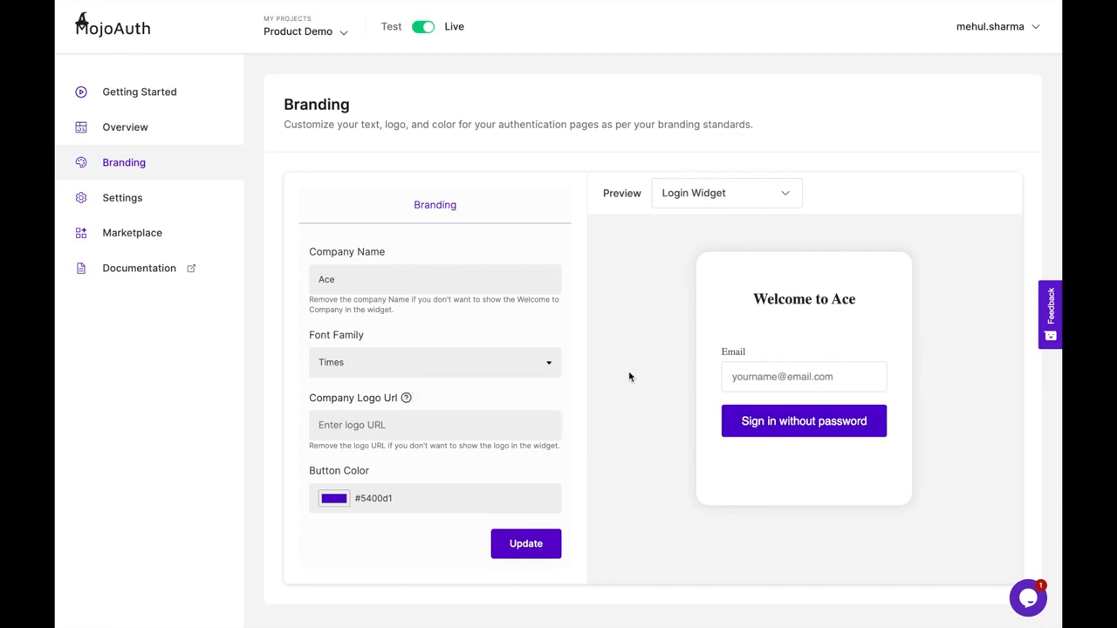
{"action": "left_click", "coordinate": [427, 428]}
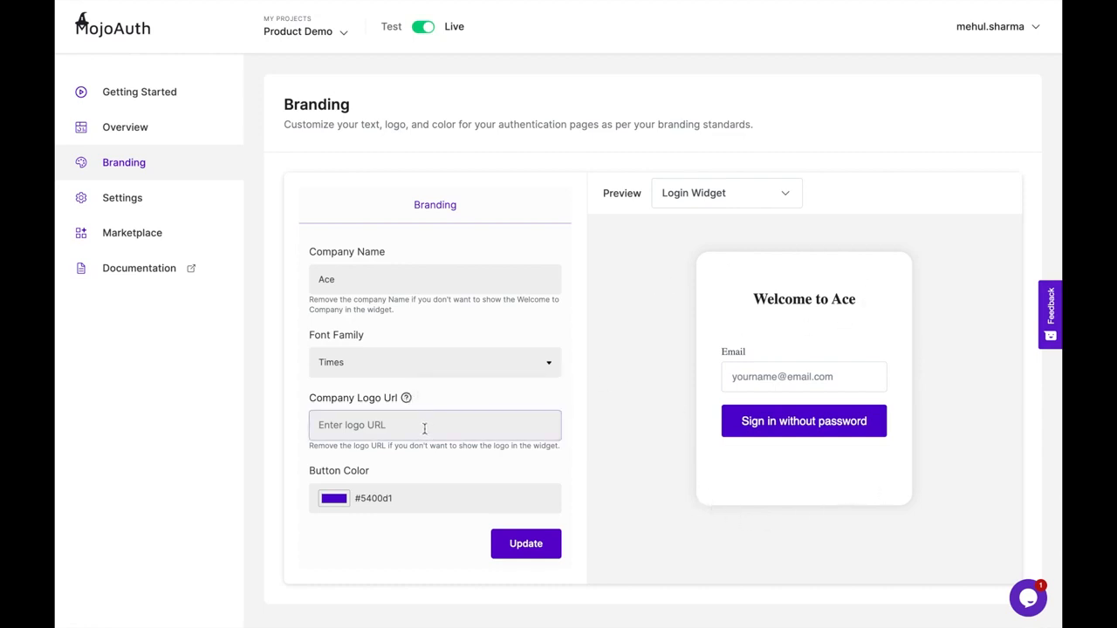
{"action": "key", "text": "ctrl+v"}
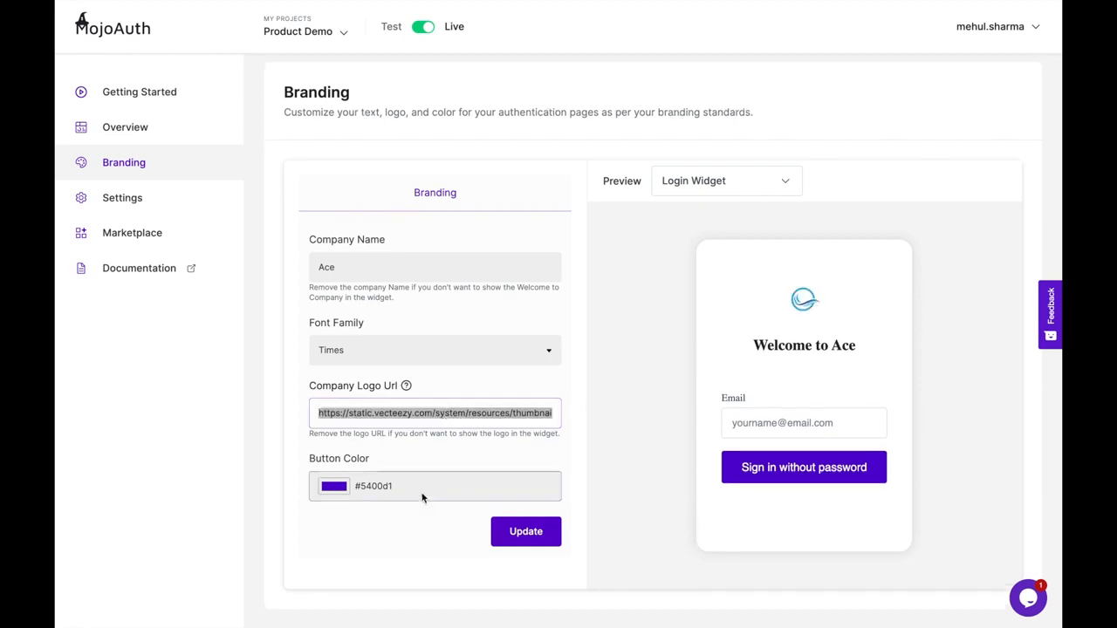
- Make the login button blue #0081d1, save the branding, then go to Settings
{"action": "left_click", "coordinate": [377, 514]}
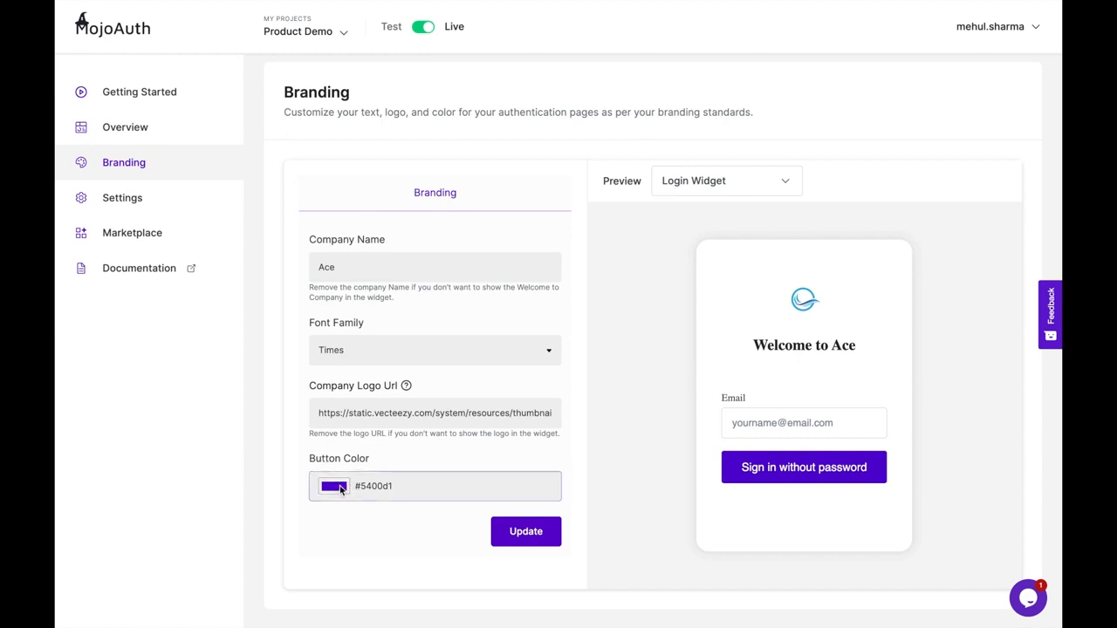
{"action": "left_click", "coordinate": [341, 490]}
{"action": "left_click_drag", "start_coordinate": [414, 423], "coordinate": [409, 421]}
{"action": "left_click", "coordinate": [460, 546]}
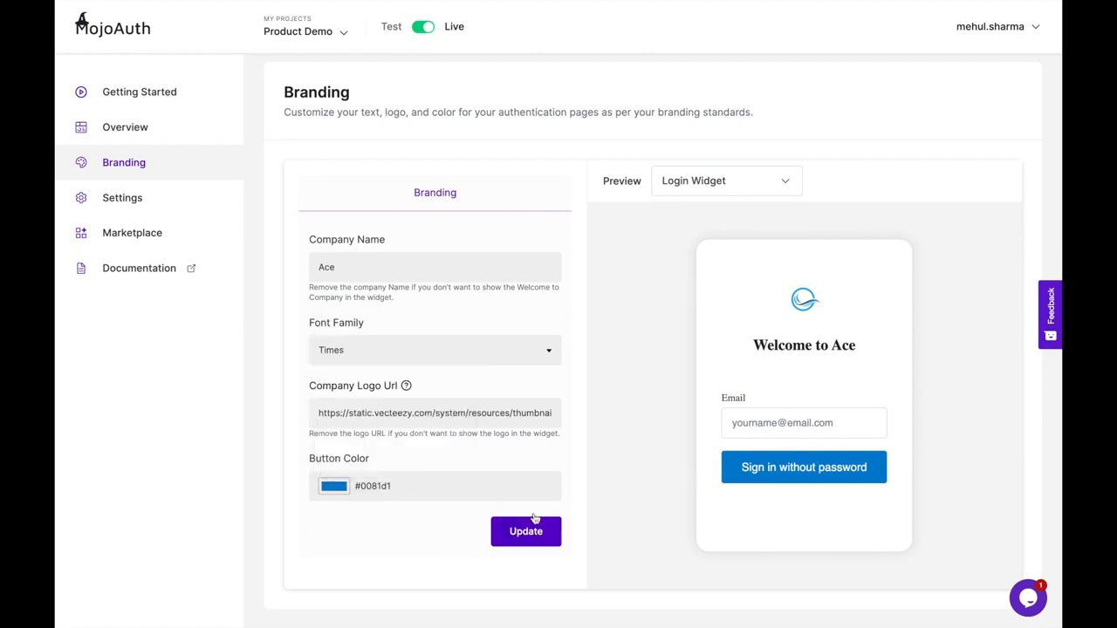
{"action": "left_click", "coordinate": [519, 540]}
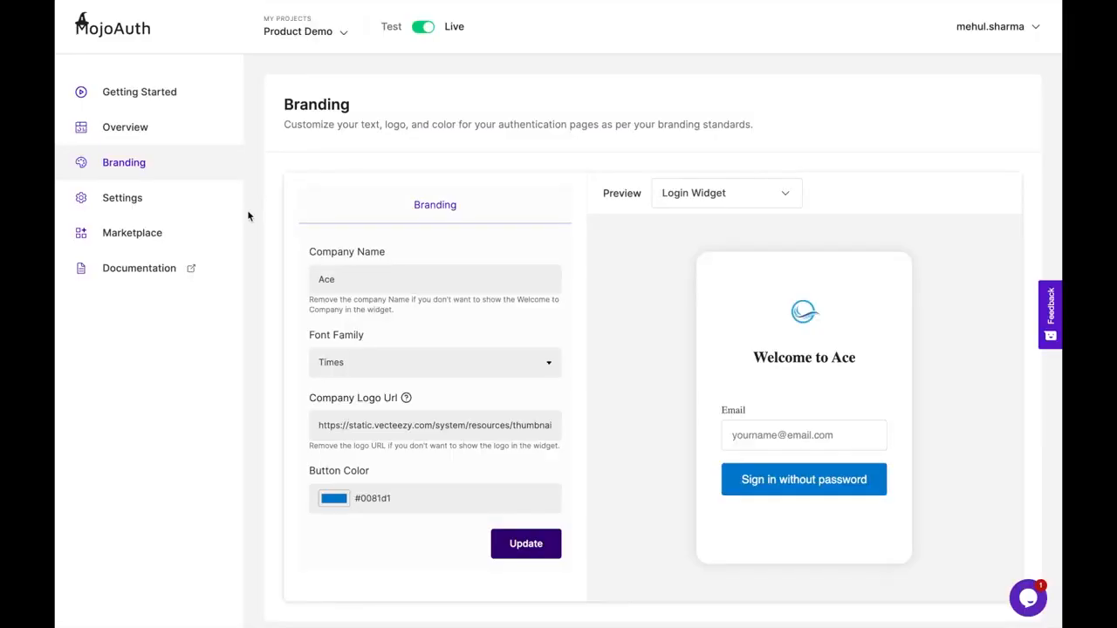
{"action": "left_click", "coordinate": [152, 200]}
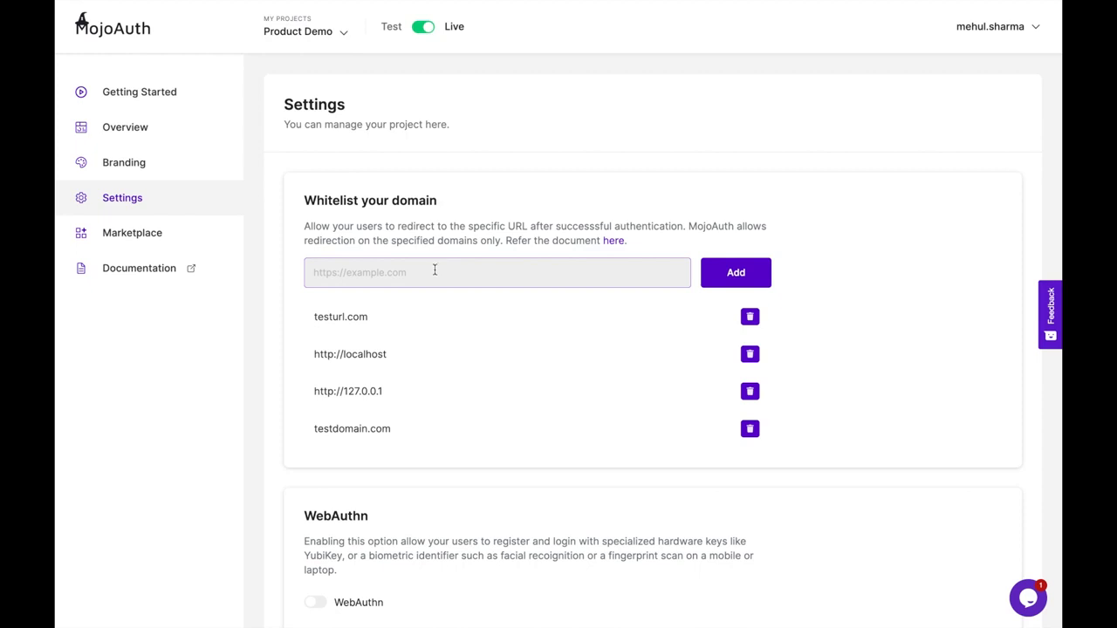
- Add mydomain.com to the whitelisted domains, correcting the typo first
{"action": "left_click", "coordinate": [435, 275]}
{"action": "type", "text": "m"}
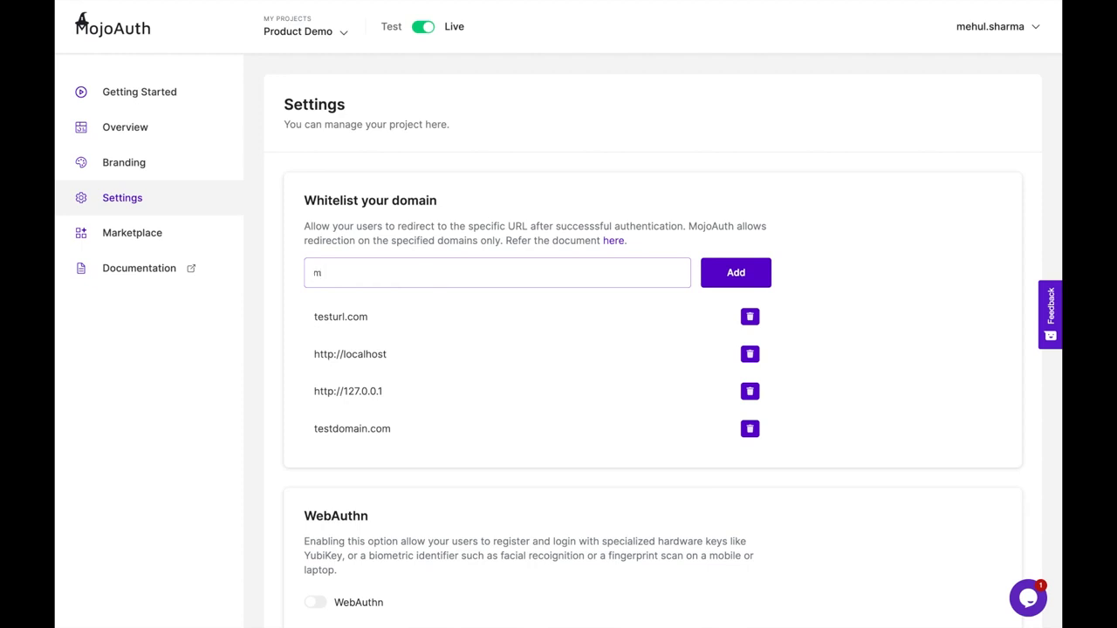
{"action": "type", "text": "ydomaibn.com"}
{"action": "left_click", "coordinate": [353, 273]}
{"action": "key", "text": "BackSpace"}
{"action": "left_click", "coordinate": [731, 278]}
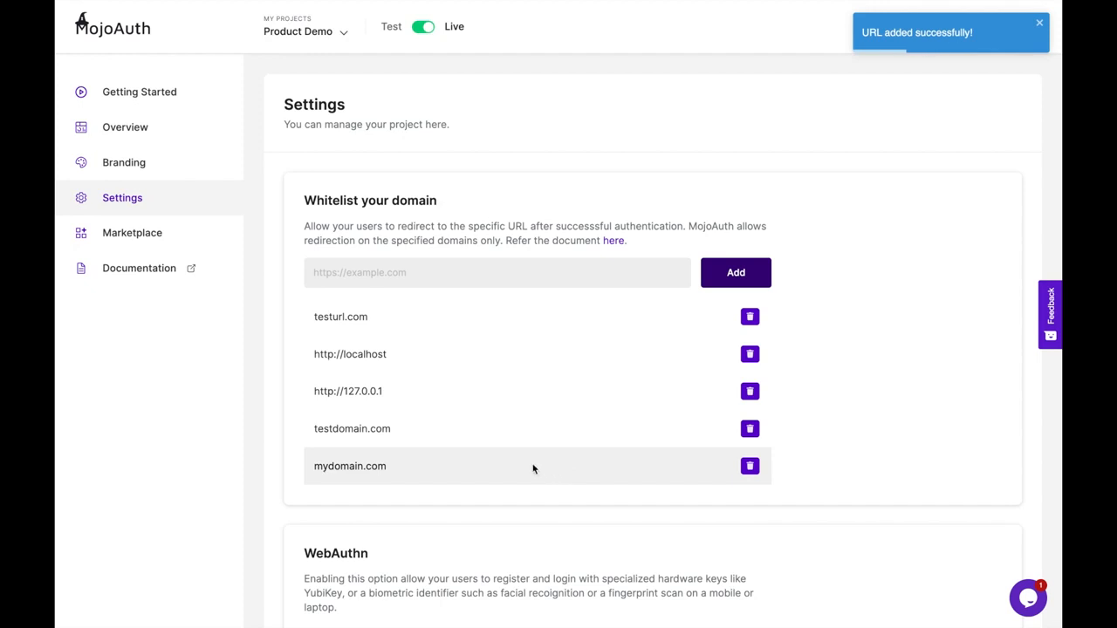
- Turn WebAuthn on and save the settings
{"action": "scroll", "coordinate": [444, 470], "scroll_direction": "down", "scroll_amount": 2}
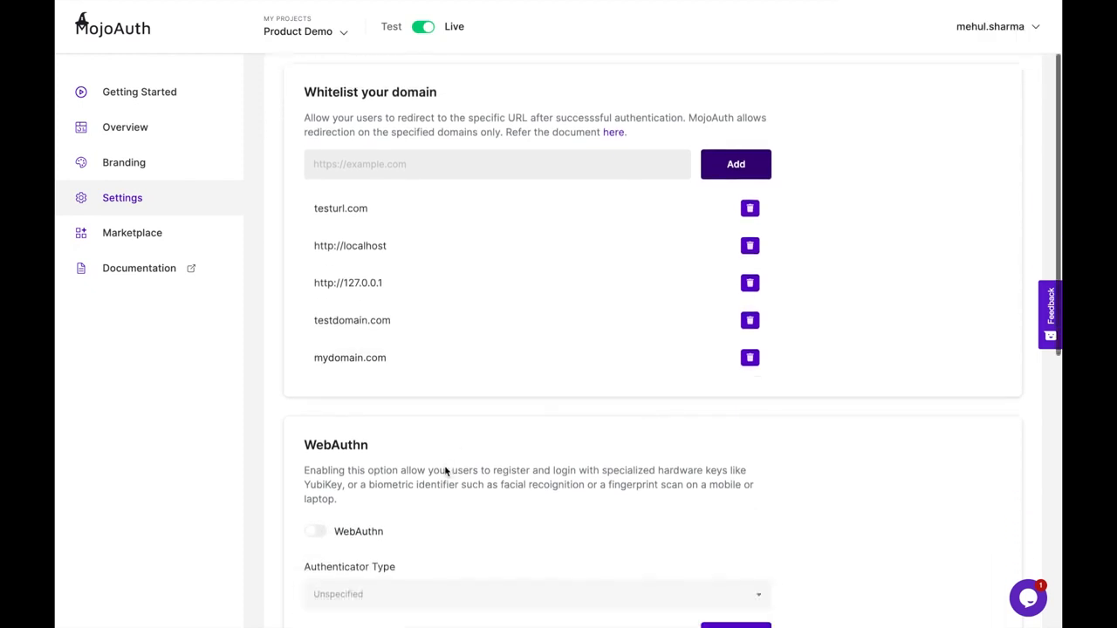
{"action": "scroll", "coordinate": [444, 469], "scroll_direction": "down", "scroll_amount": 2}
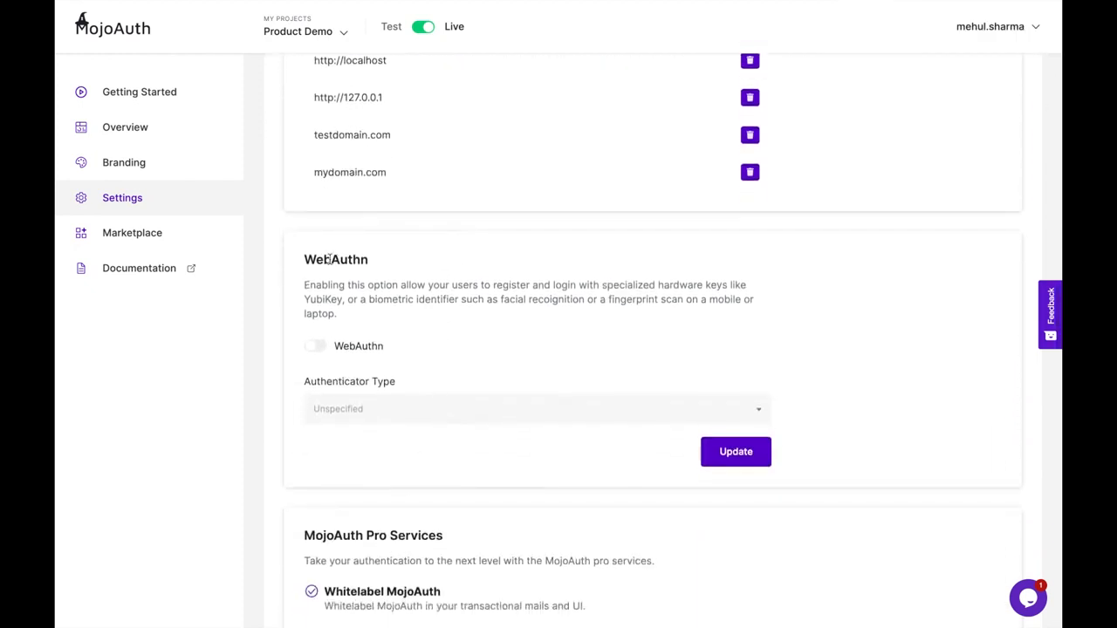
{"action": "left_click_drag", "start_coordinate": [305, 262], "coordinate": [380, 266]}
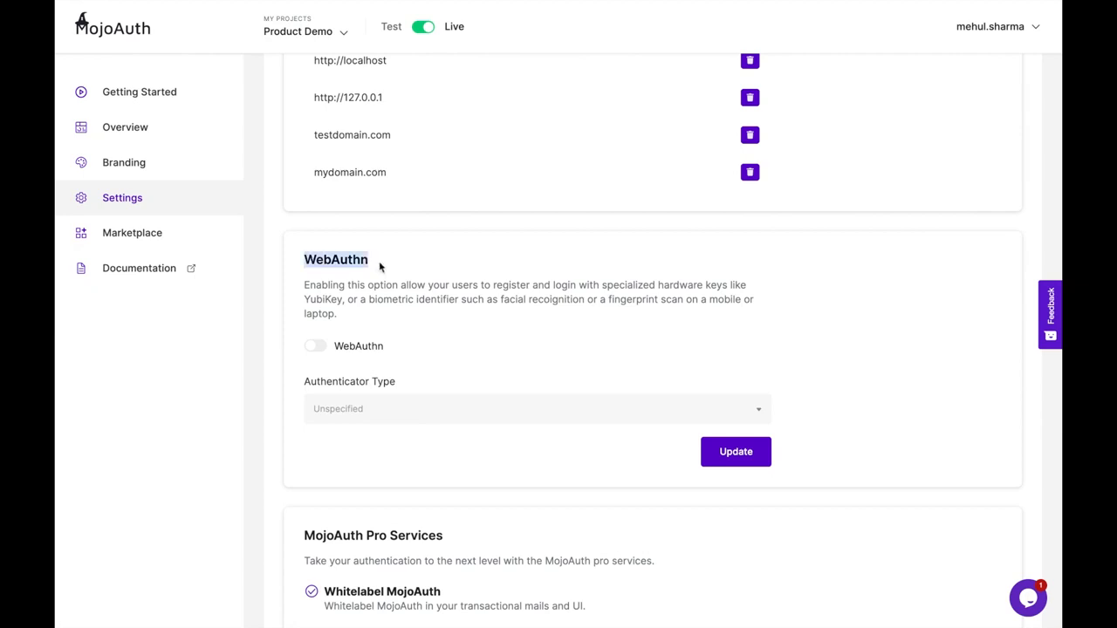
{"action": "left_click", "coordinate": [389, 291]}
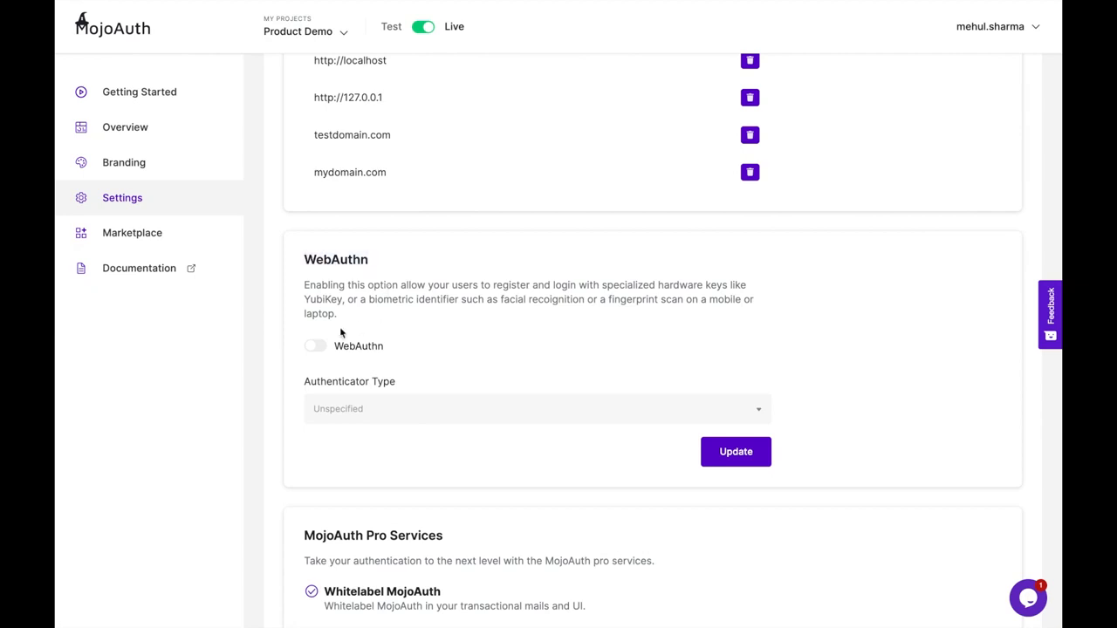
{"action": "left_click", "coordinate": [316, 347]}
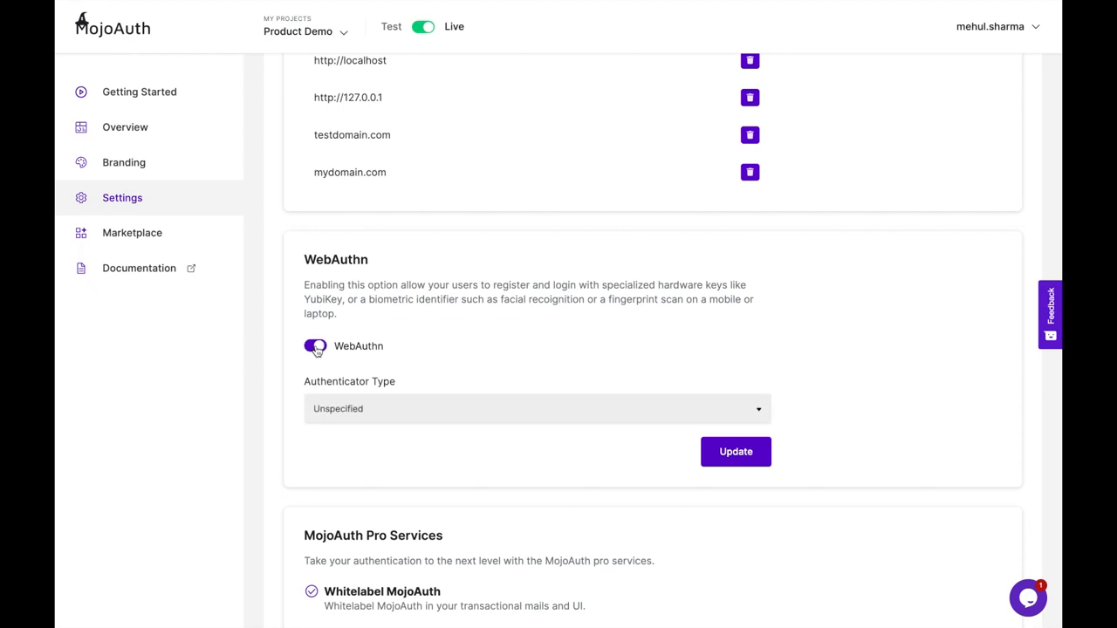
{"action": "left_click", "coordinate": [732, 454]}
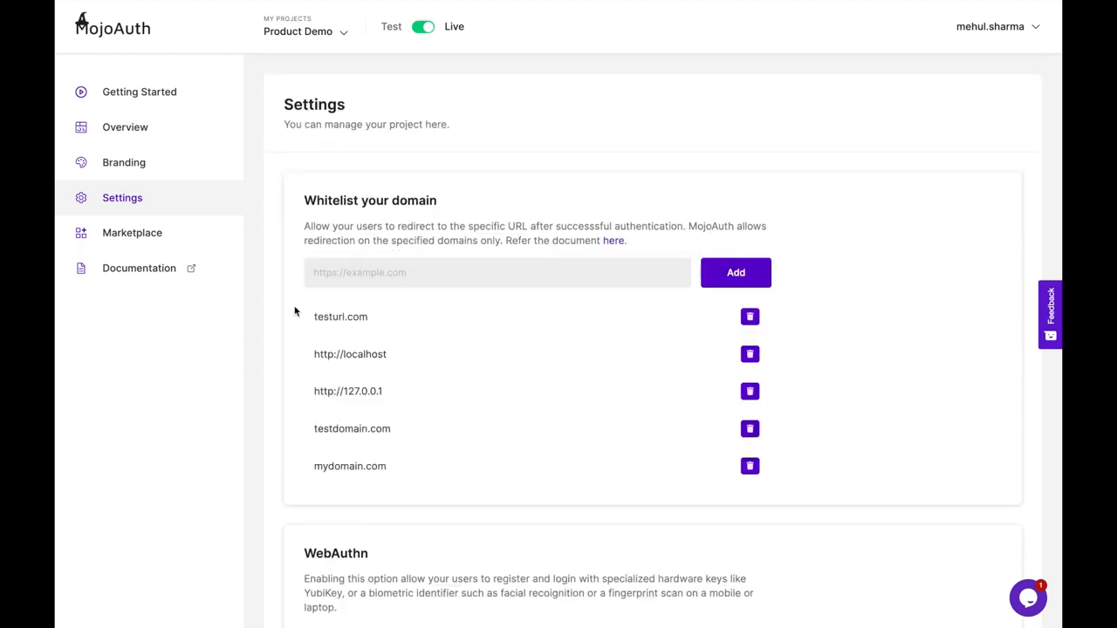
- View the Marketplace's available integrations, then open the project switcher
{"action": "left_click", "coordinate": [180, 241]}
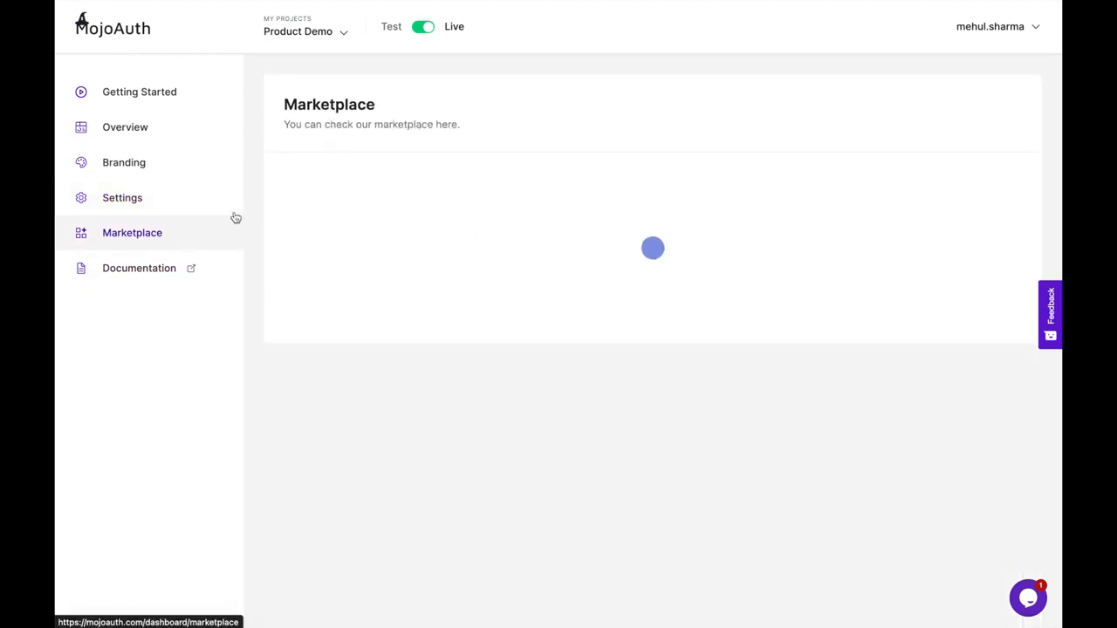
{"action": "left_click", "coordinate": [653, 234]}
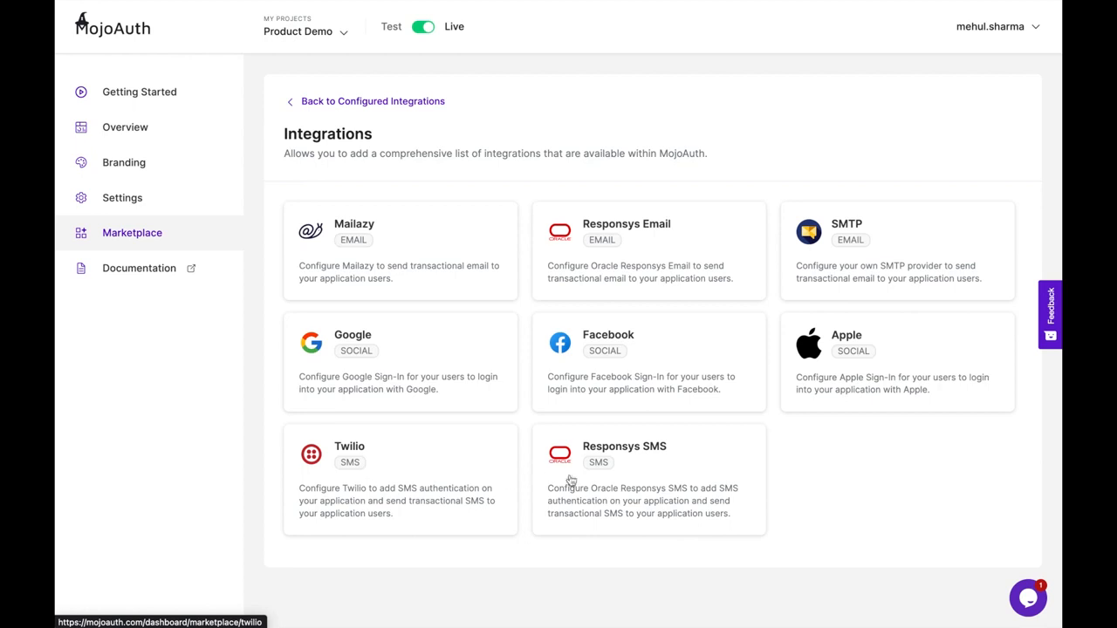
{"action": "left_click", "coordinate": [301, 35]}
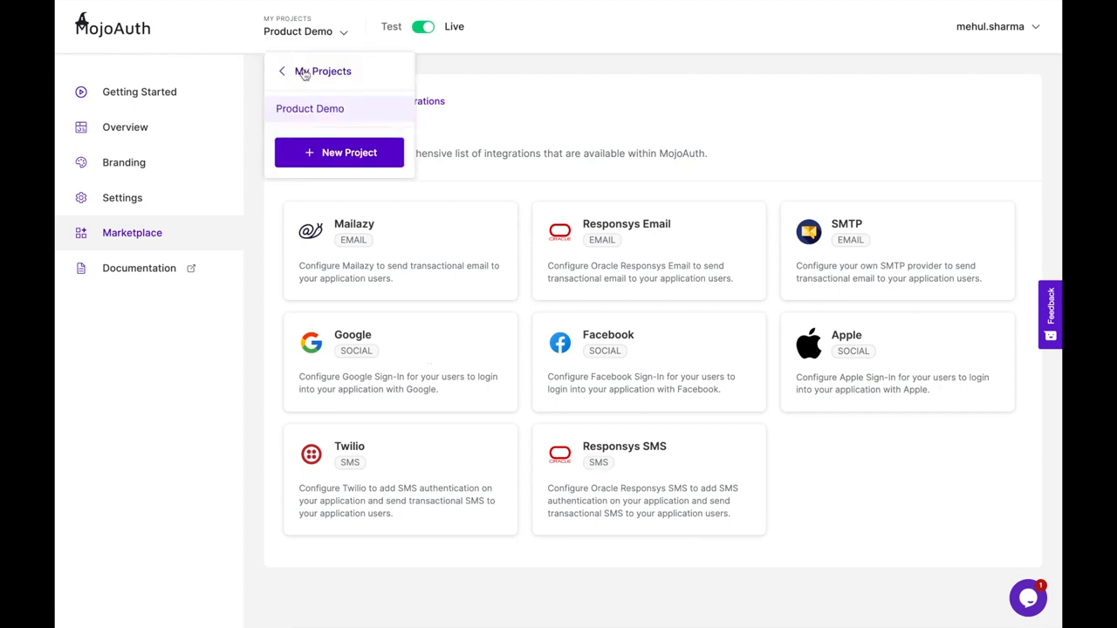
- Go to My Projects, start a New Project and cancel its creation
{"action": "left_click", "coordinate": [303, 73]}
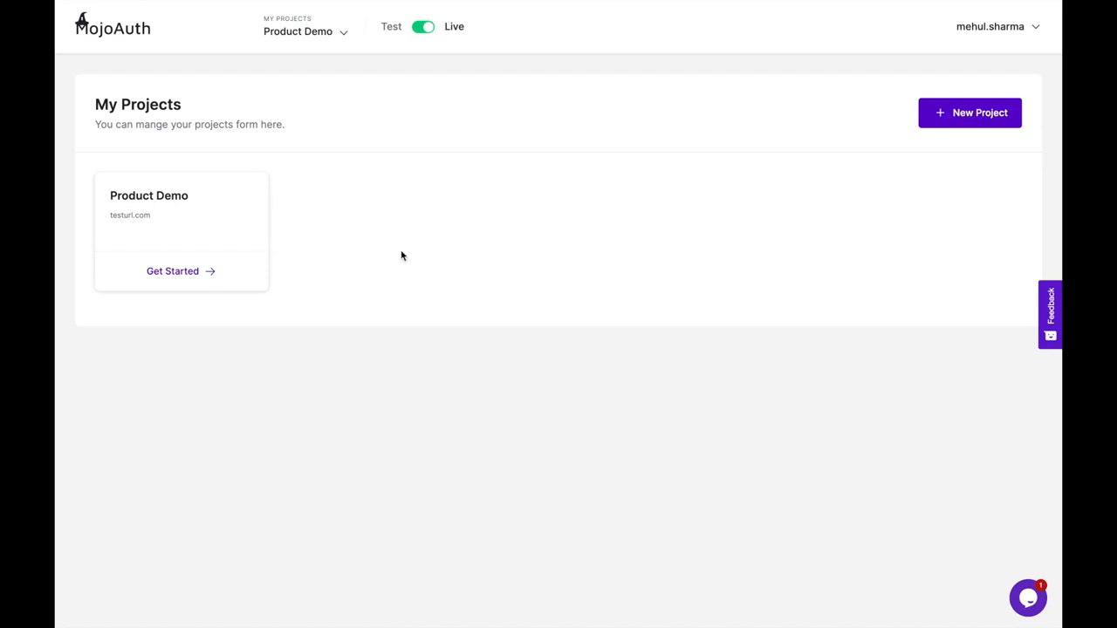
{"action": "left_click", "coordinate": [967, 119]}
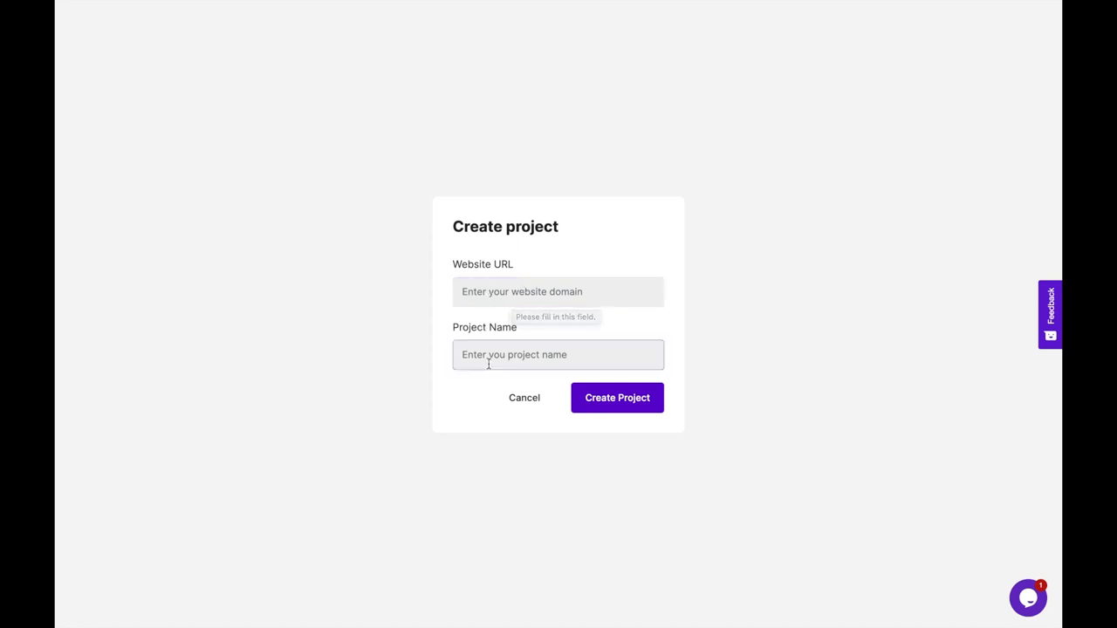
{"action": "left_click", "coordinate": [521, 400]}
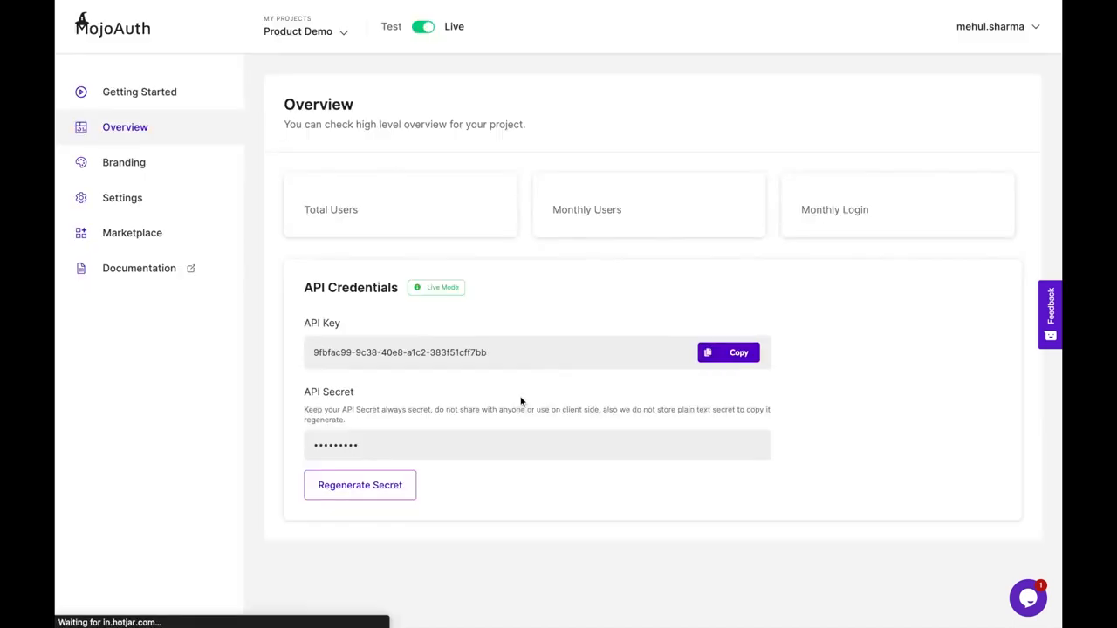
{"action": "left_click", "coordinate": [983, 30]}
- Open Account settings and inspect the First Name, Phone Number and Email Address fields
{"action": "left_click", "coordinate": [942, 65]}
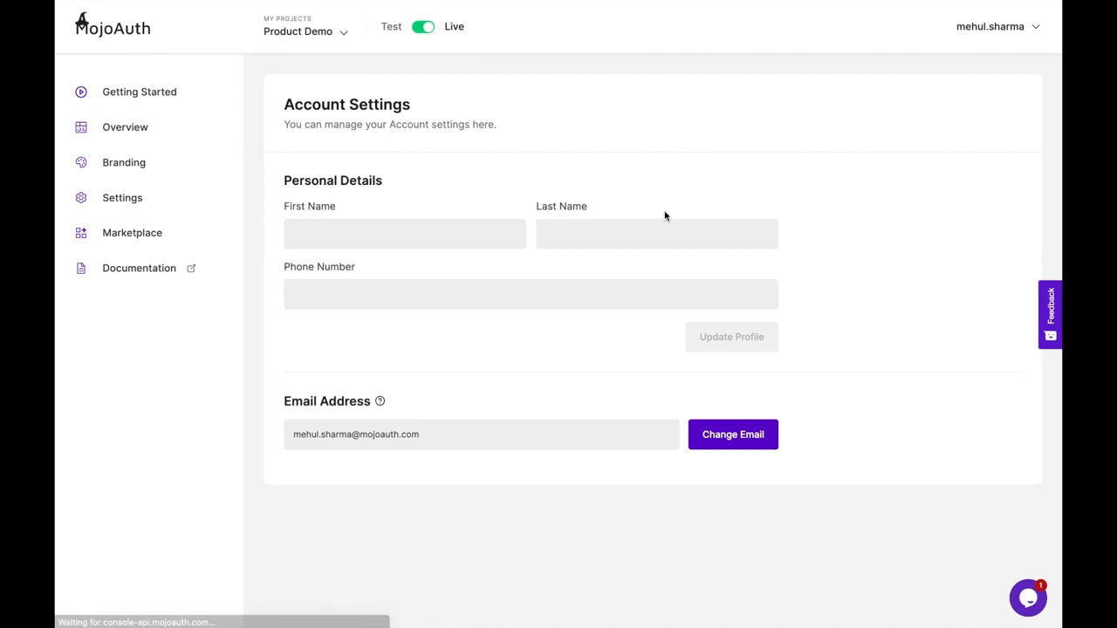
{"action": "left_click", "coordinate": [356, 223]}
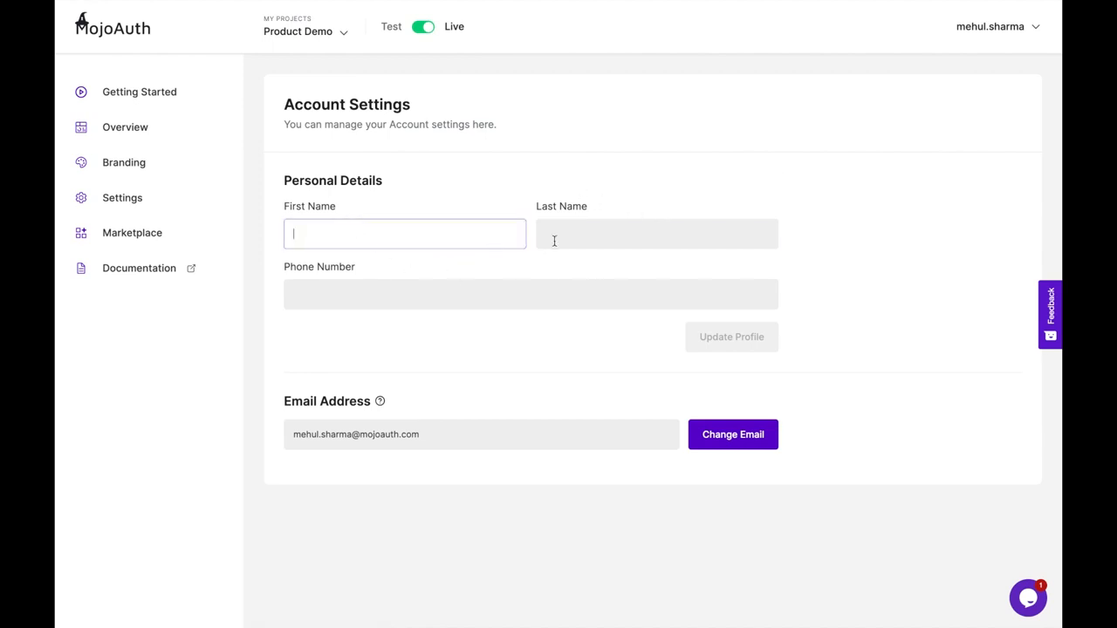
{"action": "left_click", "coordinate": [511, 294]}
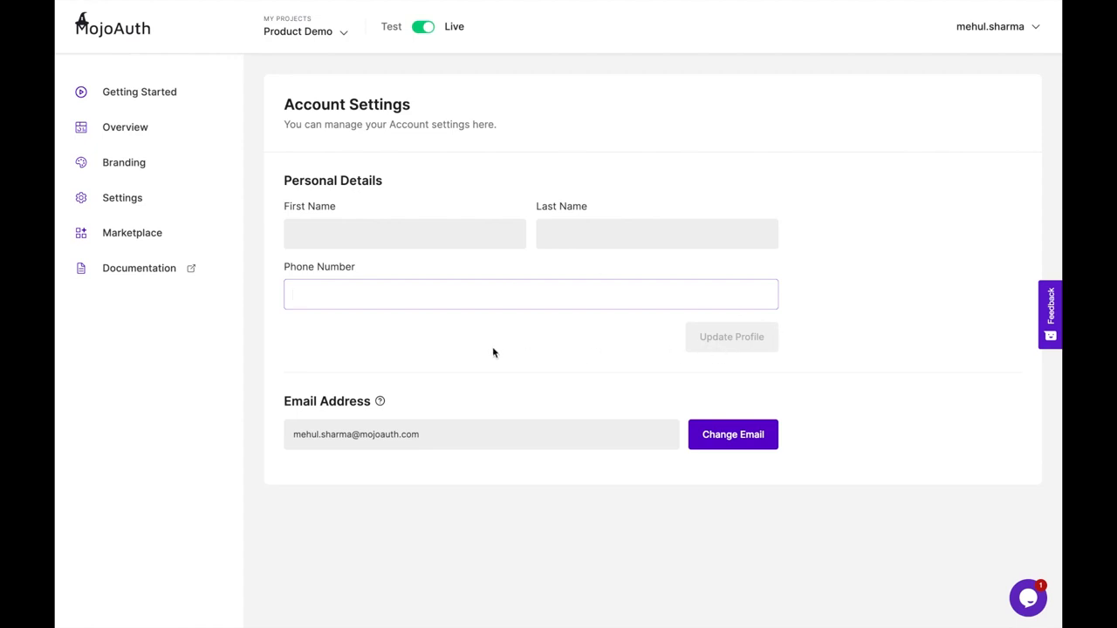
{"action": "mouse_move", "coordinate": [378, 405]}
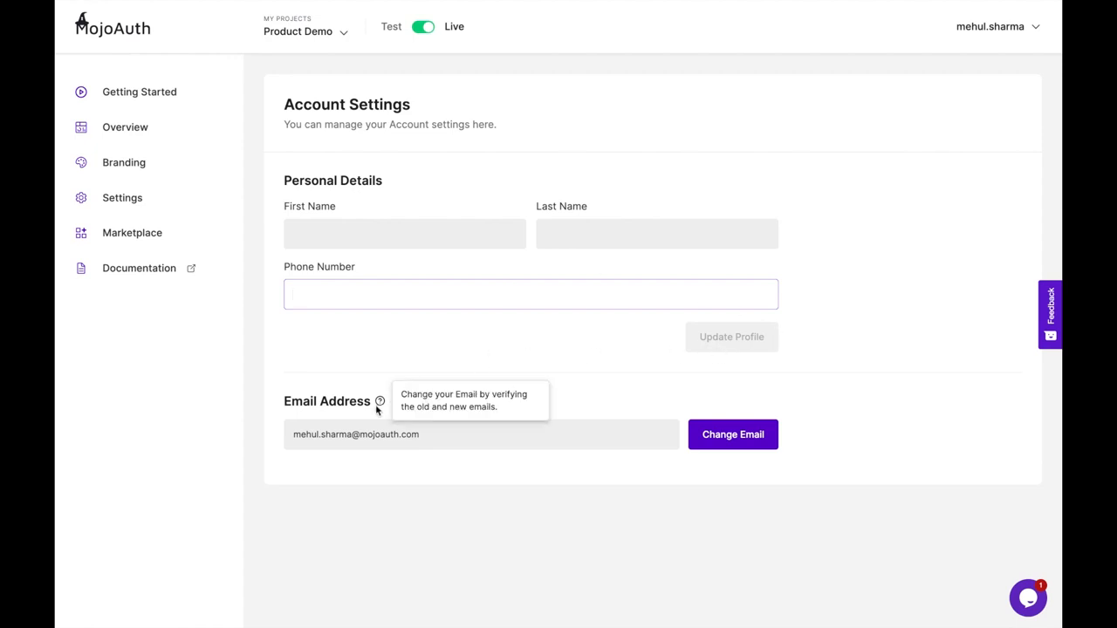